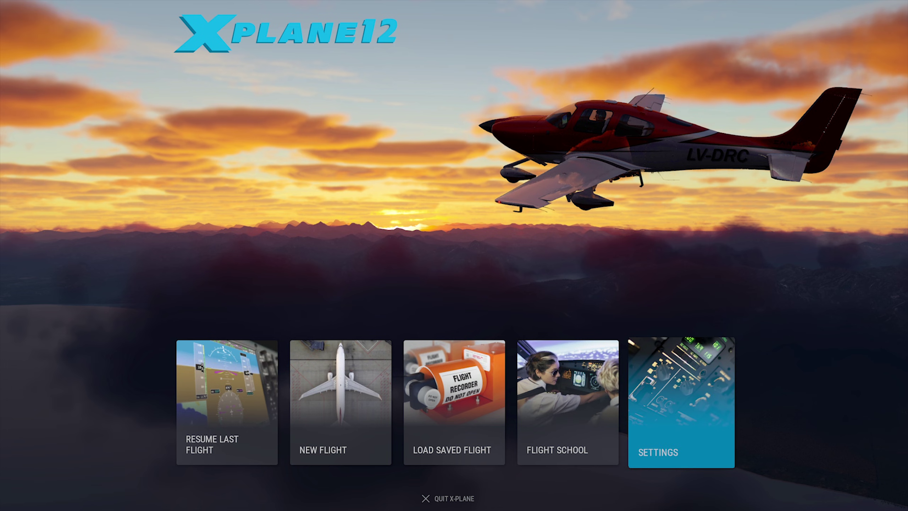
- Open the joystick settings and choose the VKBsim Gladiator NXT R as the device to configure
click(674, 448)
click(677, 445)
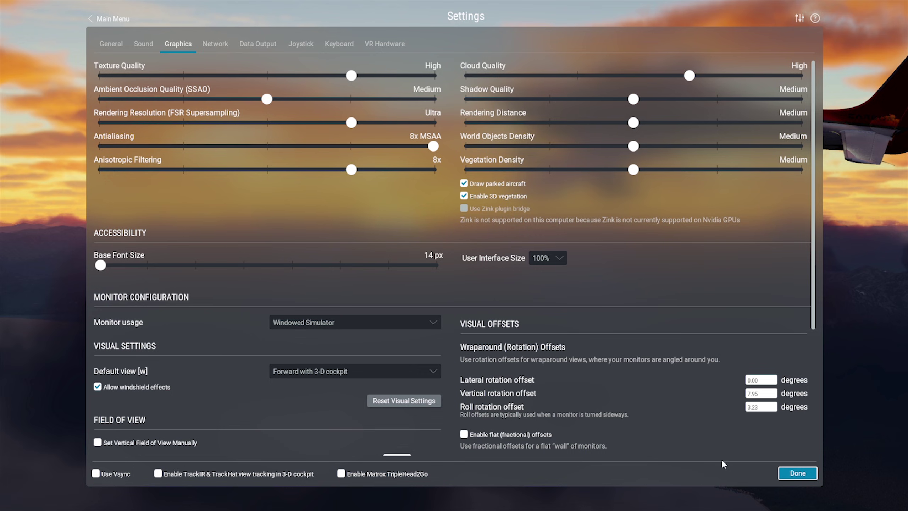
click(309, 48)
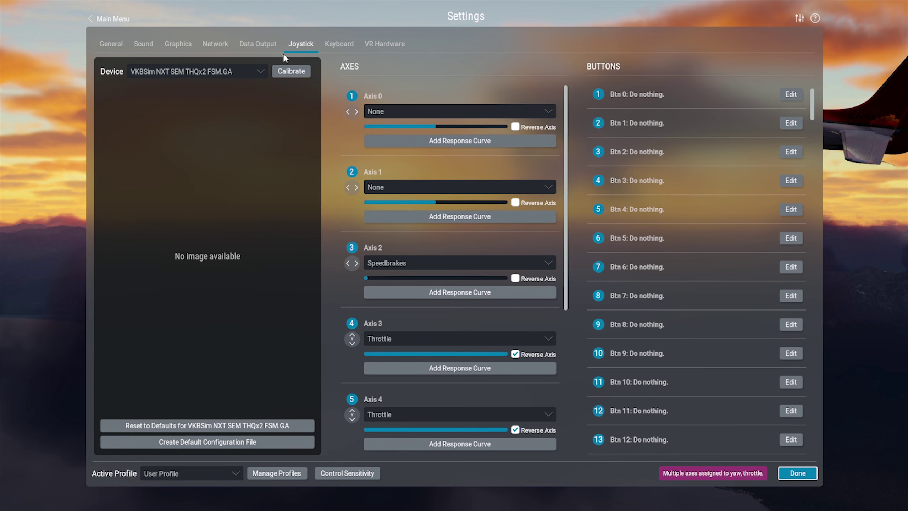
click(258, 73)
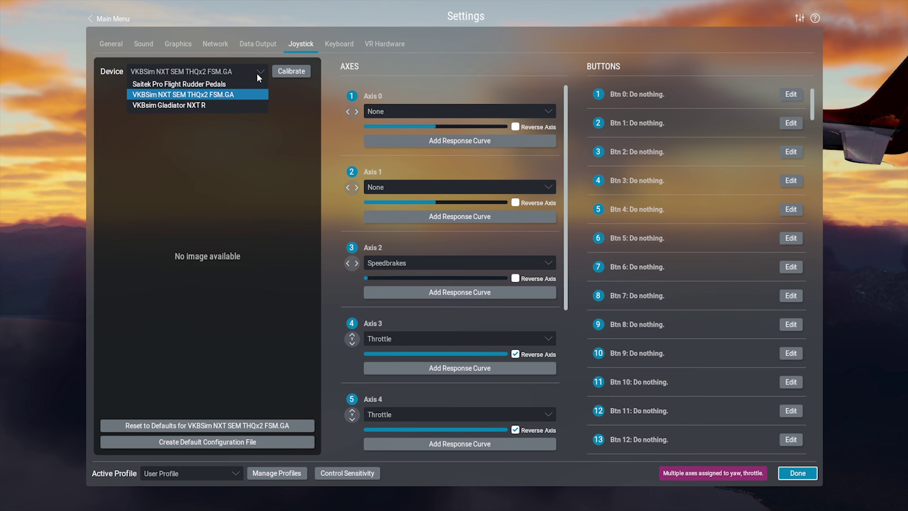
click(199, 105)
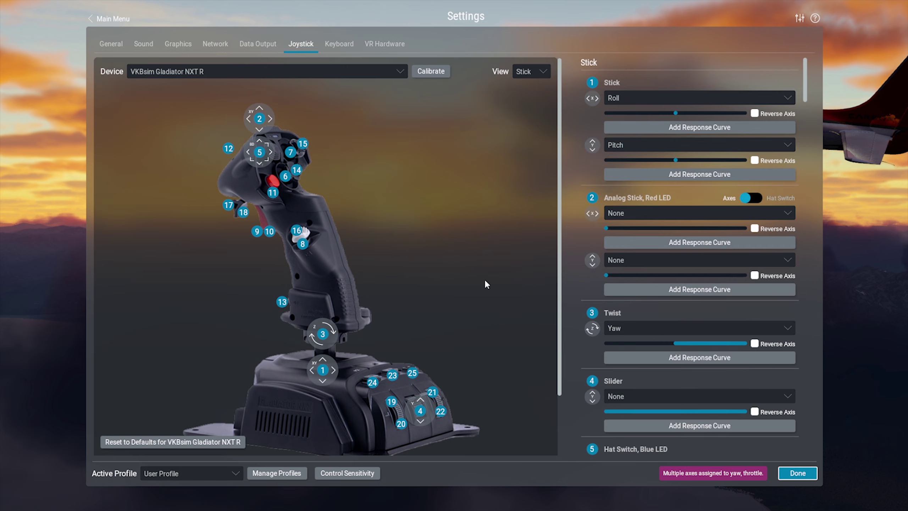
- Examine the available devices and the Gladiator NXT R's controls in both the Stick and Other views
scroll(485, 283, down, 1)
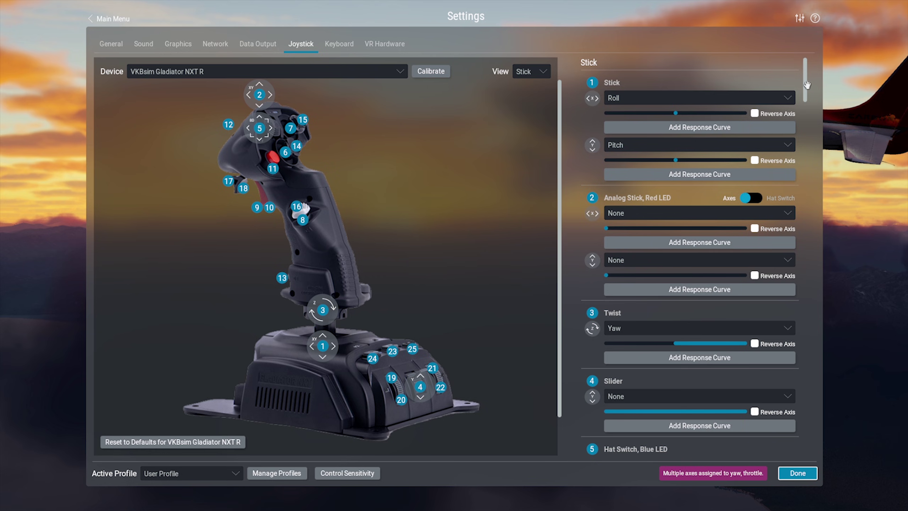
mouse_move(807, 83)
mouse_down()
mouse_move(817, 169)
mouse_move(817, 83)
mouse_up()
click(404, 73)
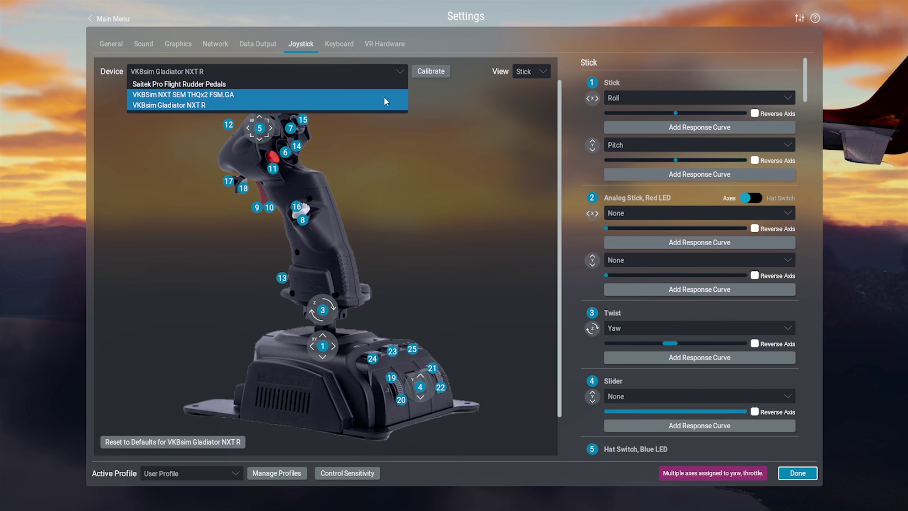
click(439, 126)
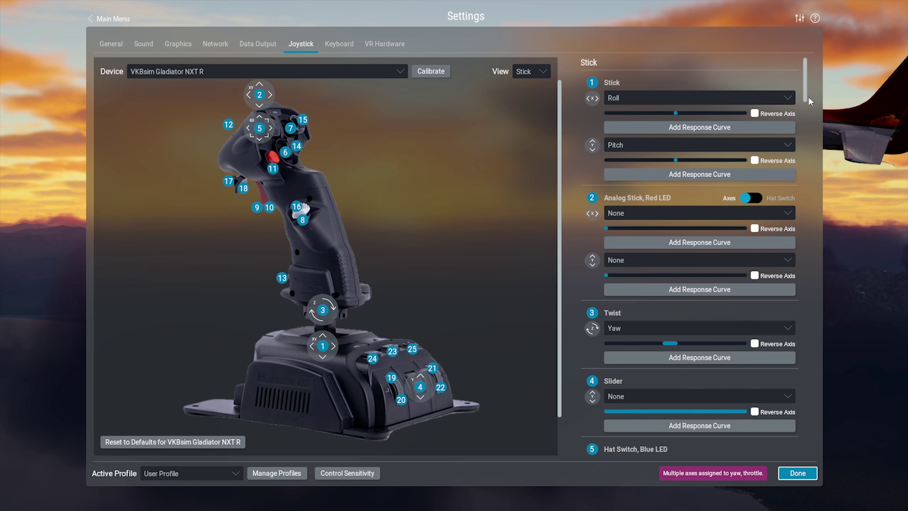
scroll(807, 94, down, 1)
scroll(806, 93, down, 2)
scroll(597, 180, up, 4)
click(541, 72)
click(539, 95)
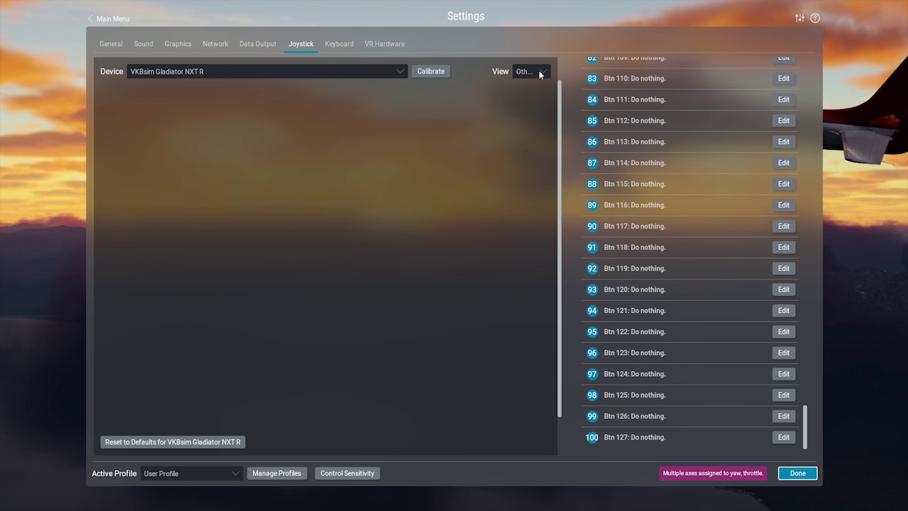
click(541, 72)
click(528, 84)
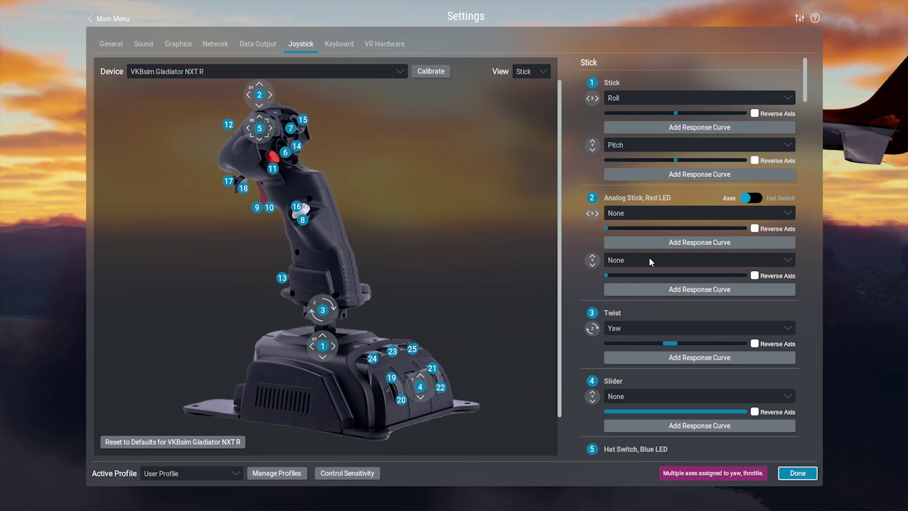
- Review the Gladiator NXT R's hat switch and button assignments
drag(807, 90, 811, 112)
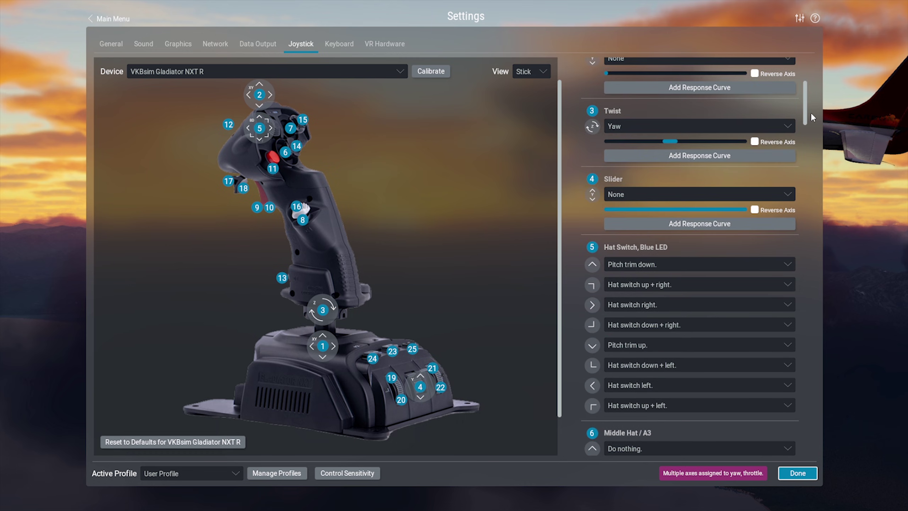
scroll(812, 114, down, 10)
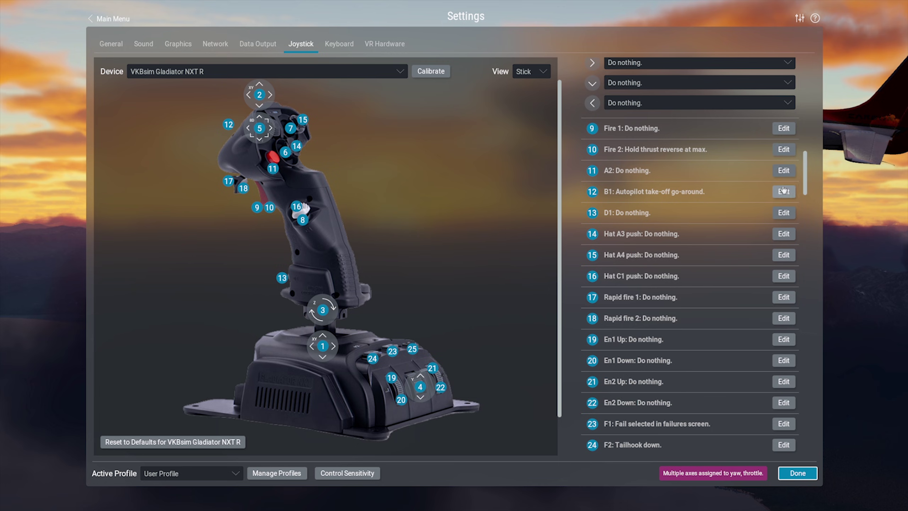
scroll(782, 209, down, 1)
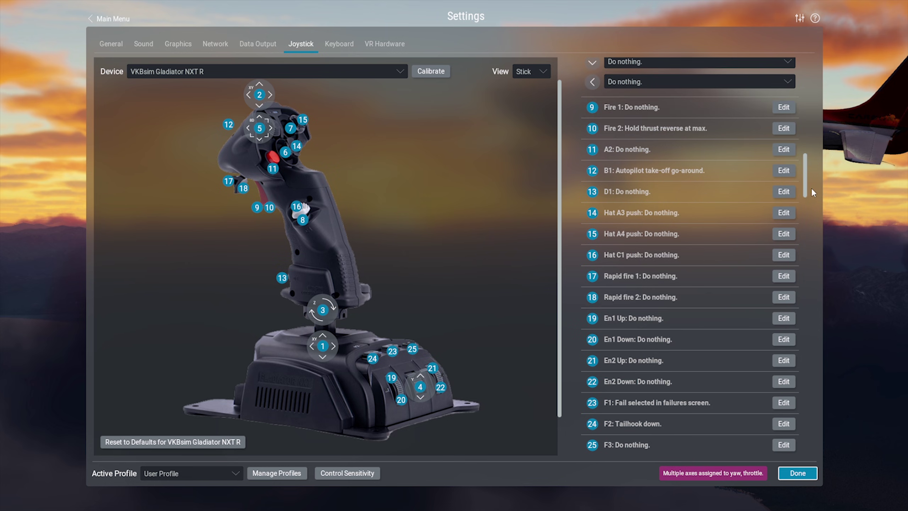
drag(808, 187, 802, 92)
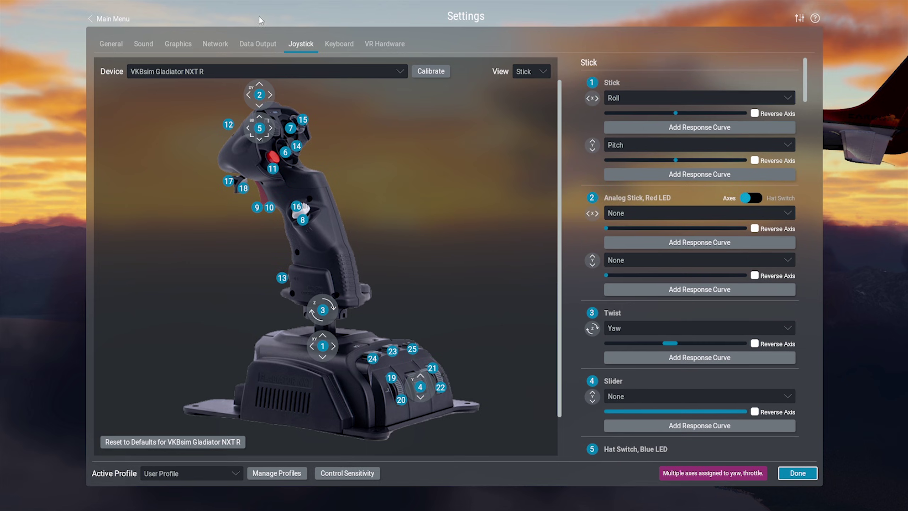
- Review the essential keyboard command bindings
click(344, 48)
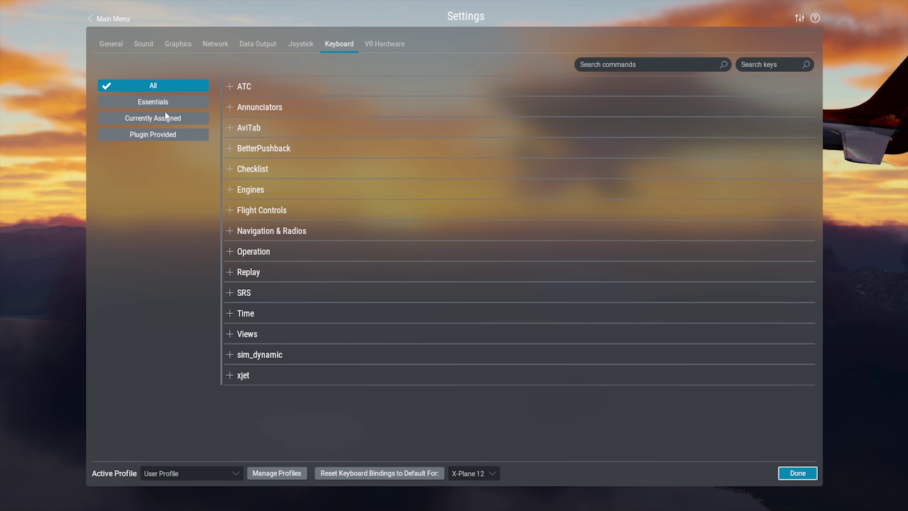
click(155, 104)
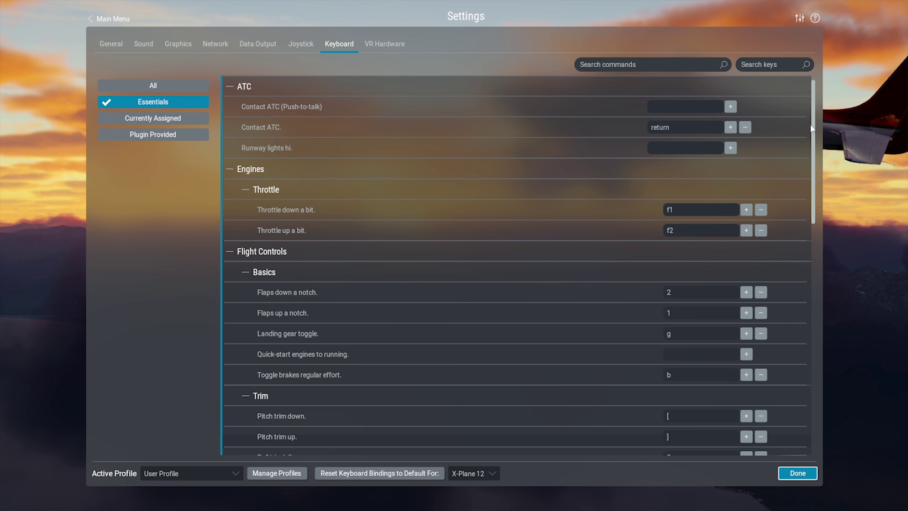
mouse_move(814, 125)
mouse_down()
mouse_move(824, 372)
mouse_move(816, 120)
mouse_up()
- Review the general settings and the sound settings
click(110, 43)
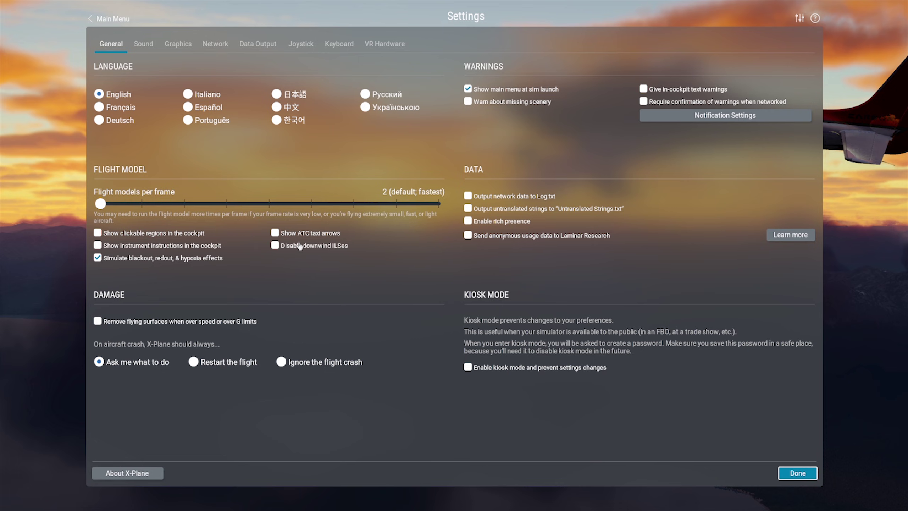
click(146, 43)
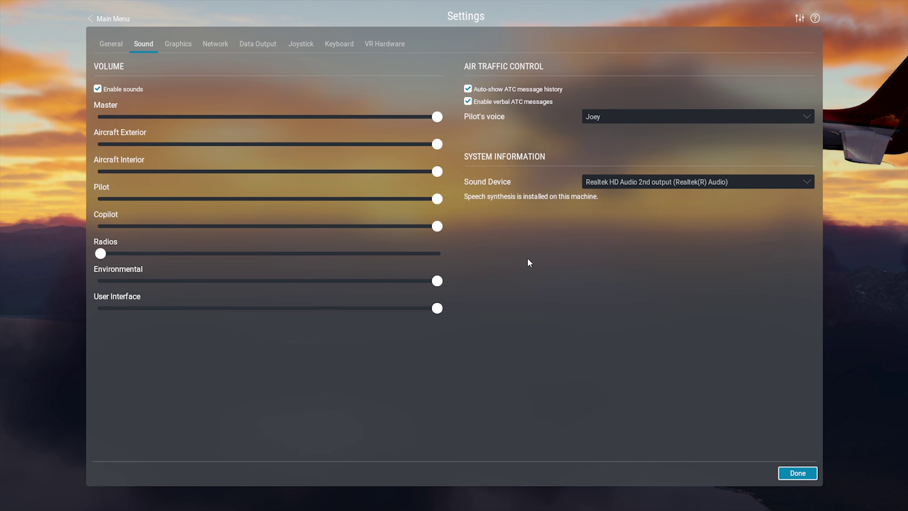
- In the graphics settings, set shadow quality, rendering distance, world objects density, vegetation density and ambient occlusion quality to High
click(178, 44)
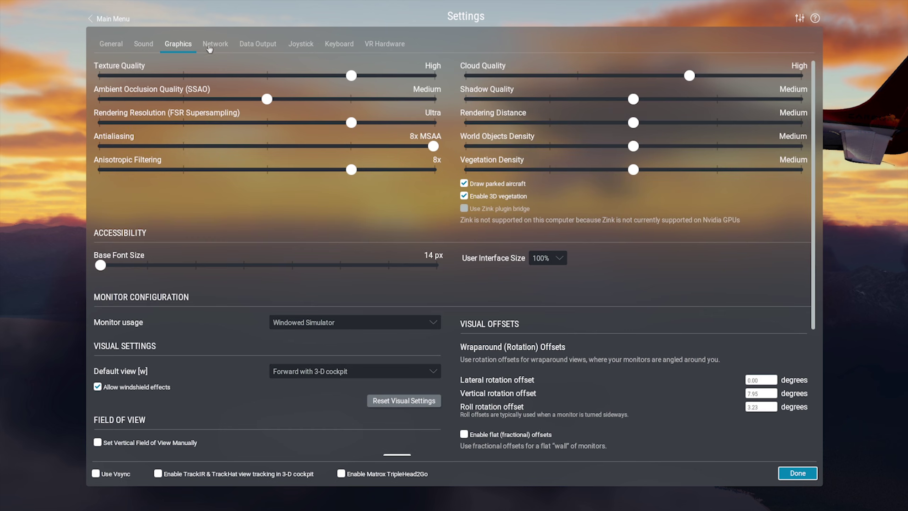
click(733, 101)
click(725, 123)
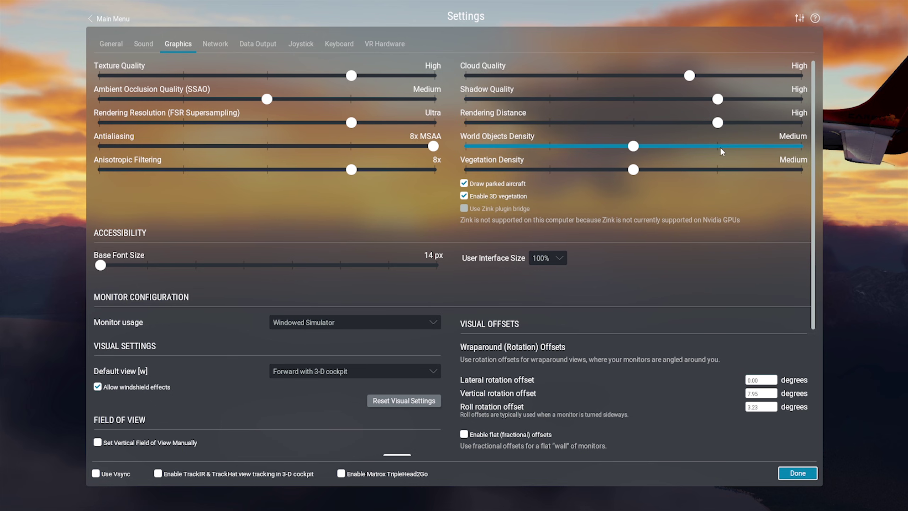
click(720, 147)
click(724, 170)
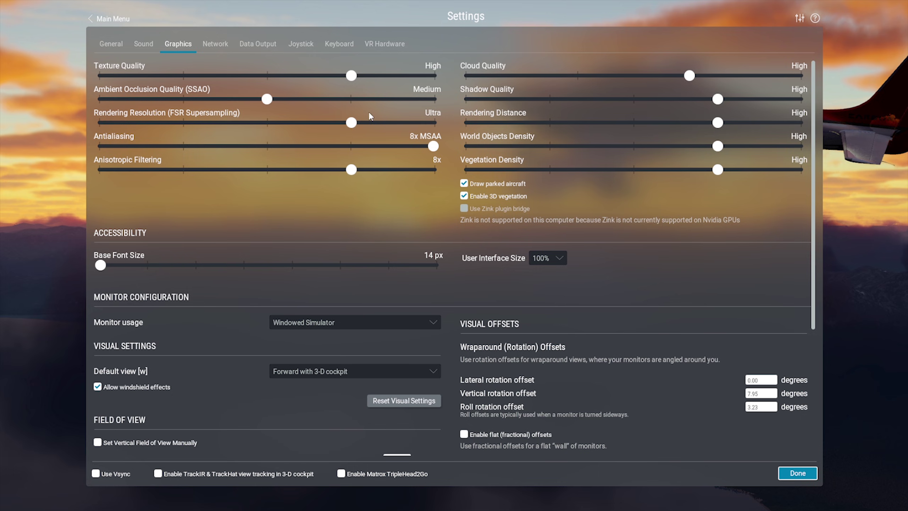
click(381, 99)
- Lower vegetation density, world objects density, rendering distance and shadow quality to Medium
drag(718, 170, 634, 170)
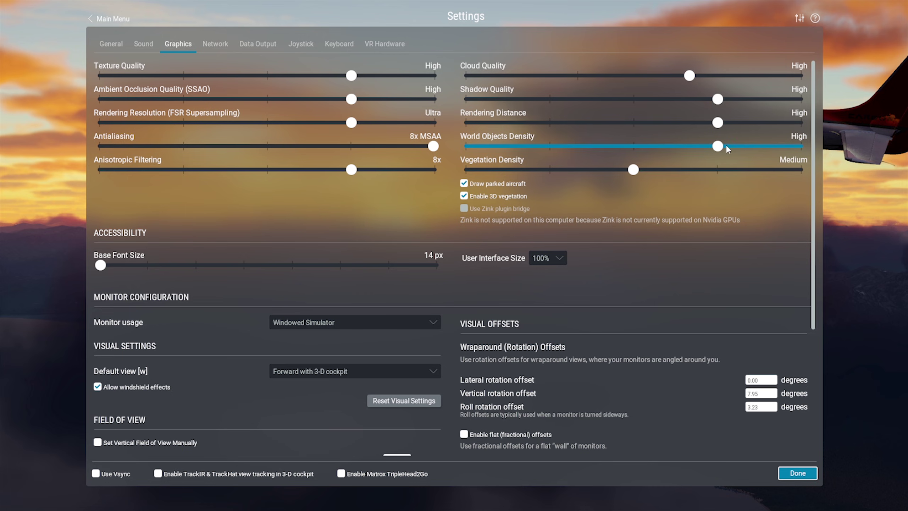
drag(718, 145, 633, 145)
drag(718, 122, 633, 123)
drag(718, 99, 633, 99)
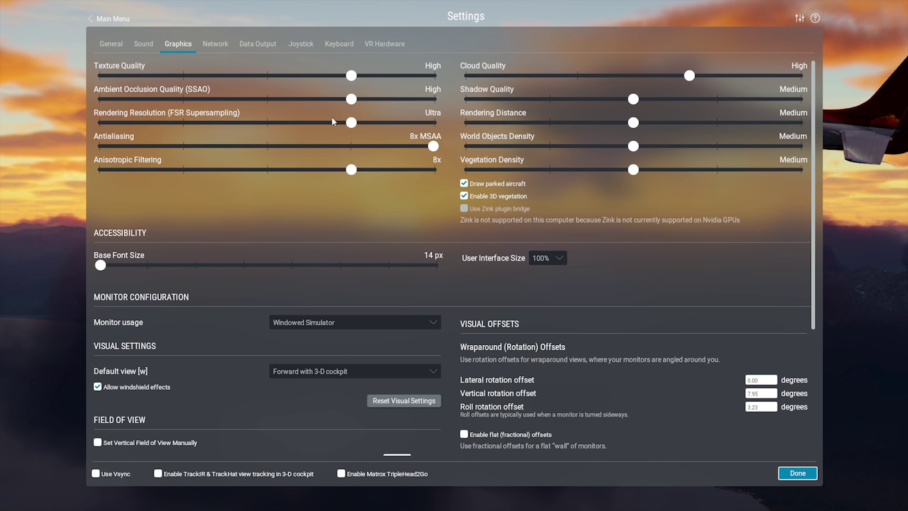
drag(332, 121, 375, 122)
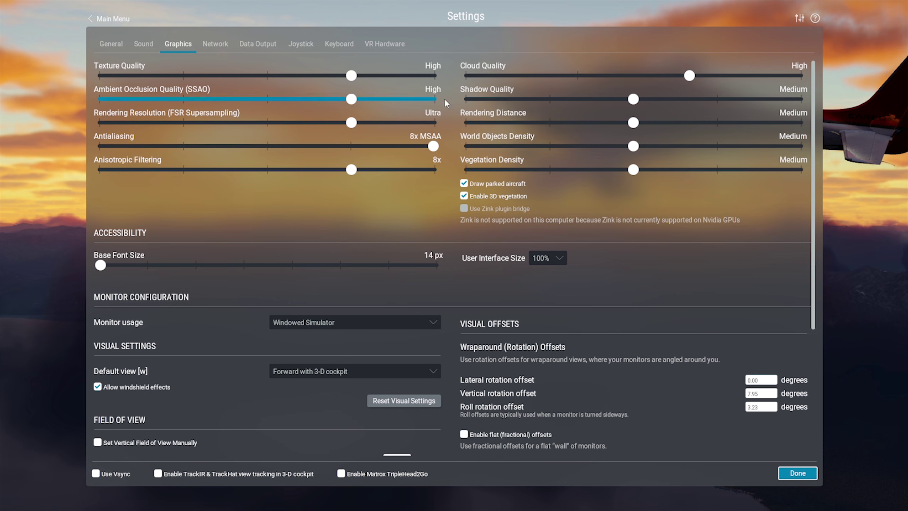
- Raise shadow quality, rendering distance, world objects density and vegetation density back to High
drag(630, 99, 742, 109)
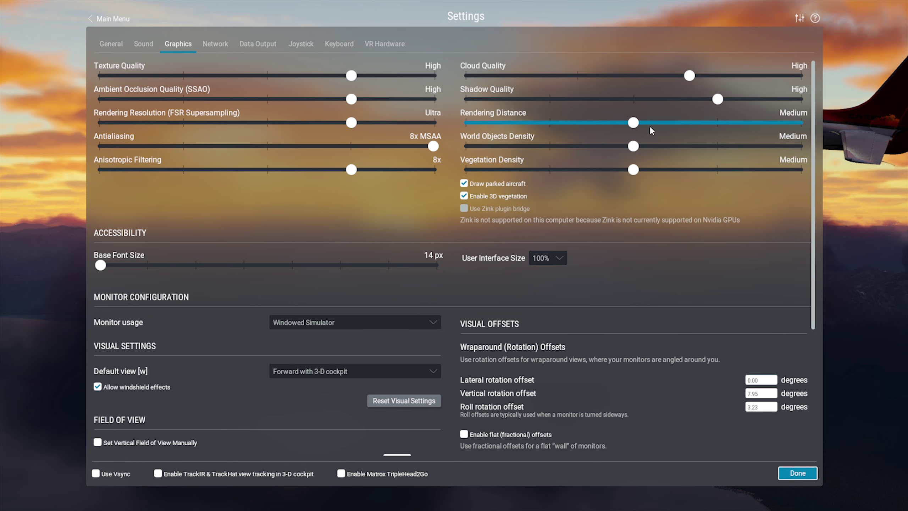
drag(634, 123, 719, 124)
drag(634, 146, 718, 146)
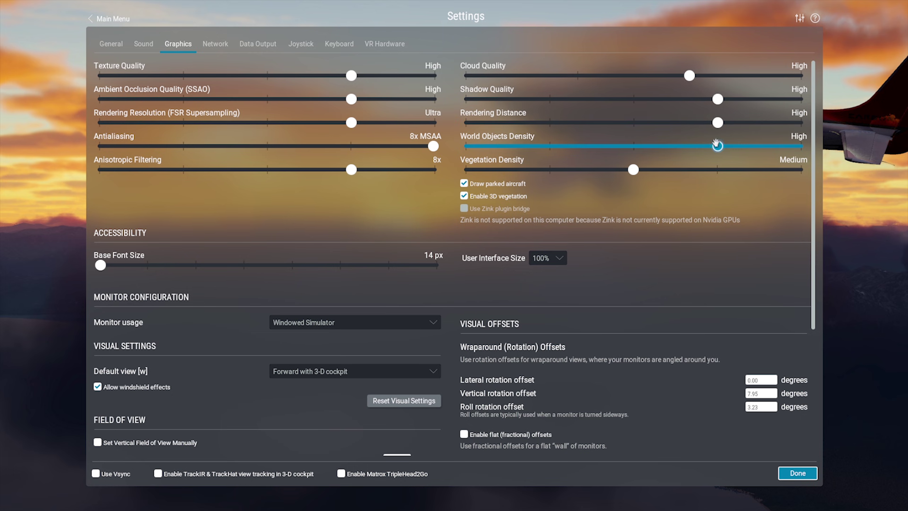
click(694, 171)
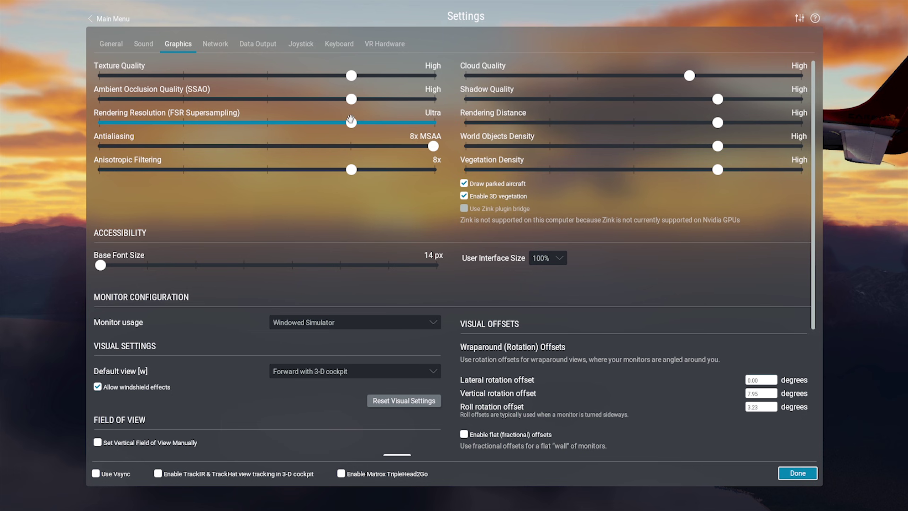
- Set the rendering resolution (FSR Supersampling) to Off (Full resolution)
mouse_move(351, 122)
mouse_down()
mouse_move(99, 123)
mouse_move(365, 116)
mouse_up()
drag(424, 112, 435, 122)
click(350, 123)
mouse_move(357, 120)
mouse_down()
mouse_move(435, 122)
mouse_move(358, 127)
mouse_up()
click(411, 123)
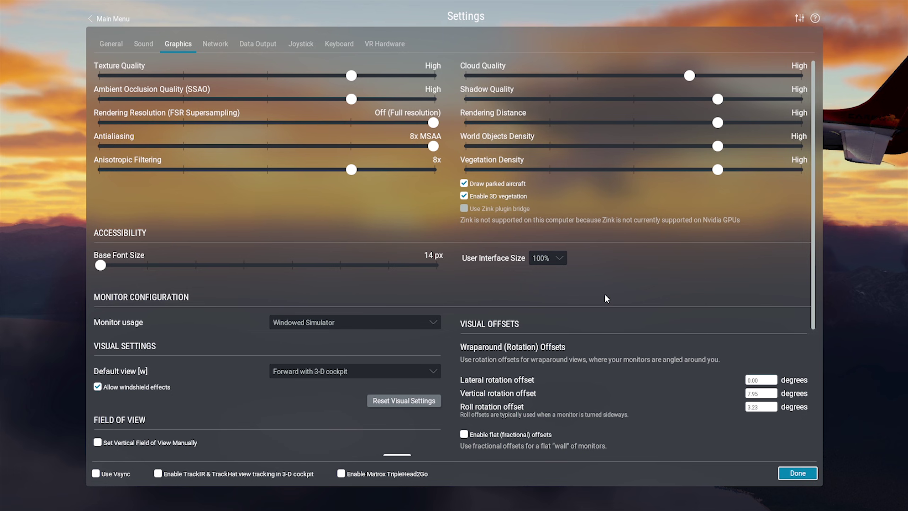
- Review the remaining graphics options, including parked aircraft, monitor usage, default view, field of view and rotation offsets
scroll(518, 292, down, 3)
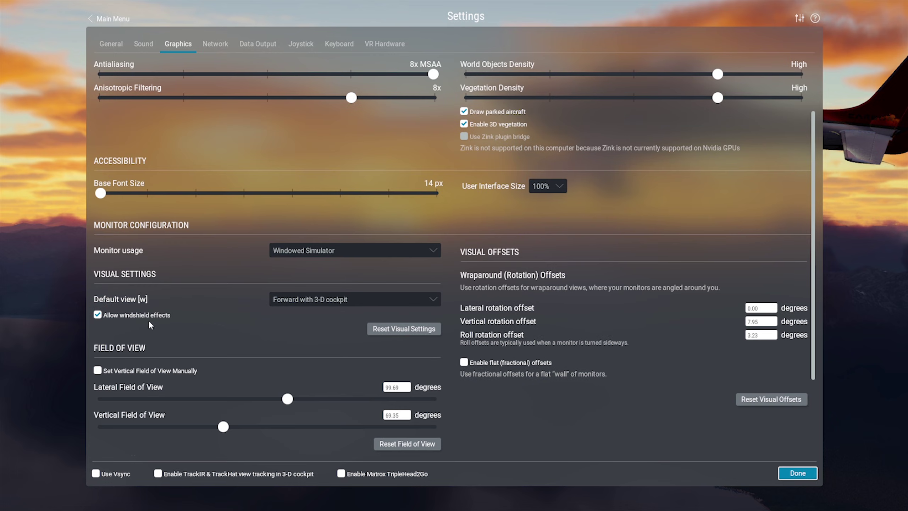
scroll(135, 313, down, 3)
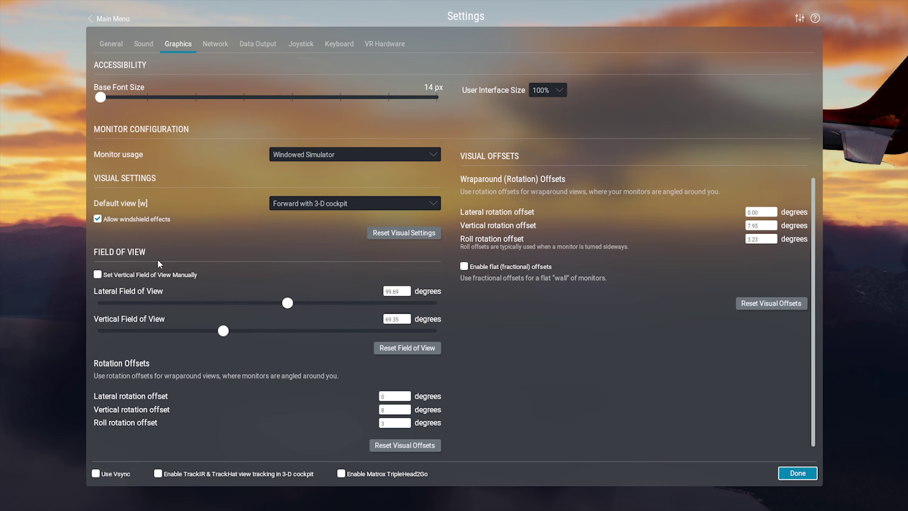
scroll(468, 248, up, 1)
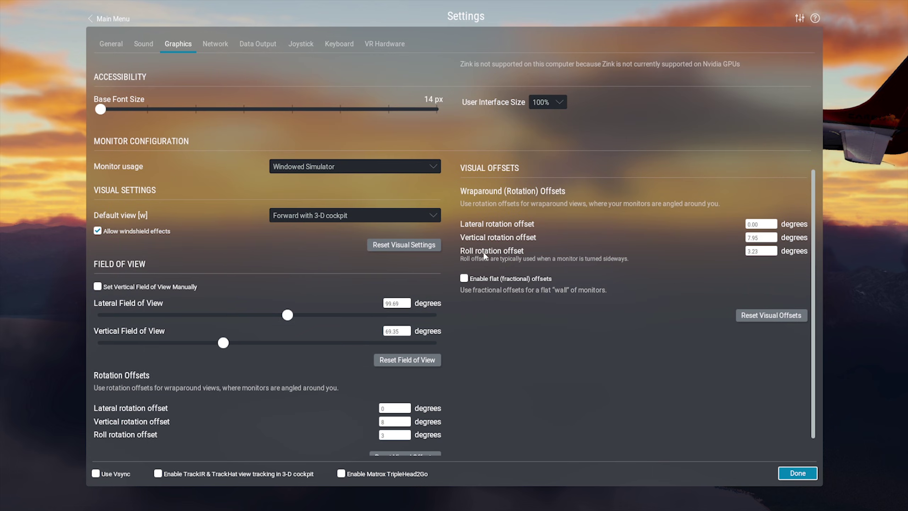
scroll(470, 295, up, 2)
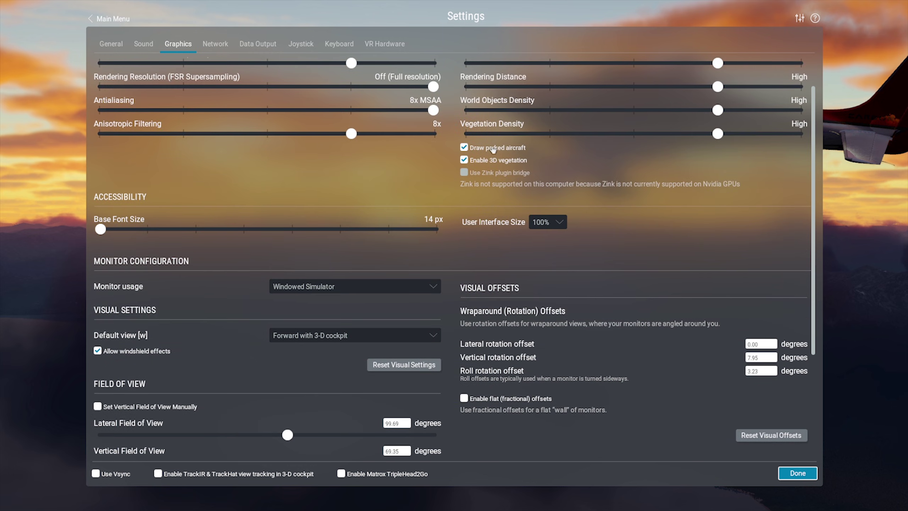
scroll(502, 157, up, 1)
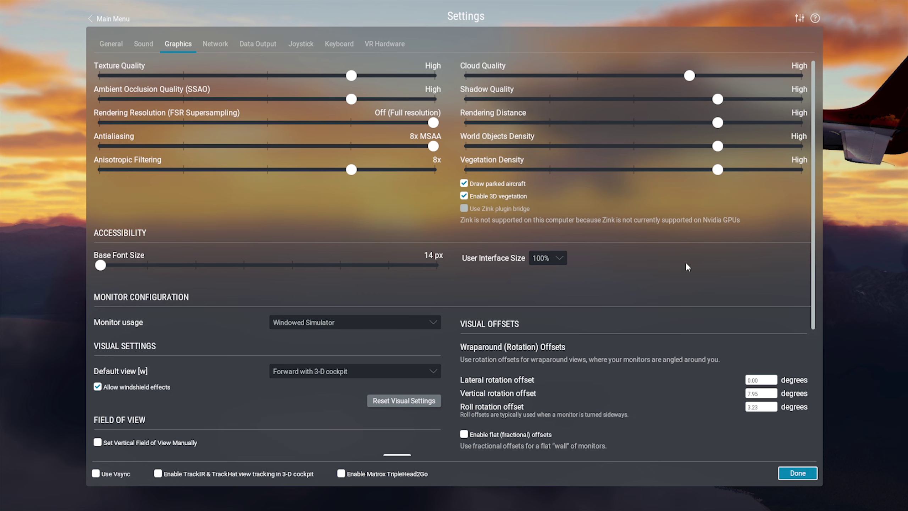
scroll(642, 276, down, 6)
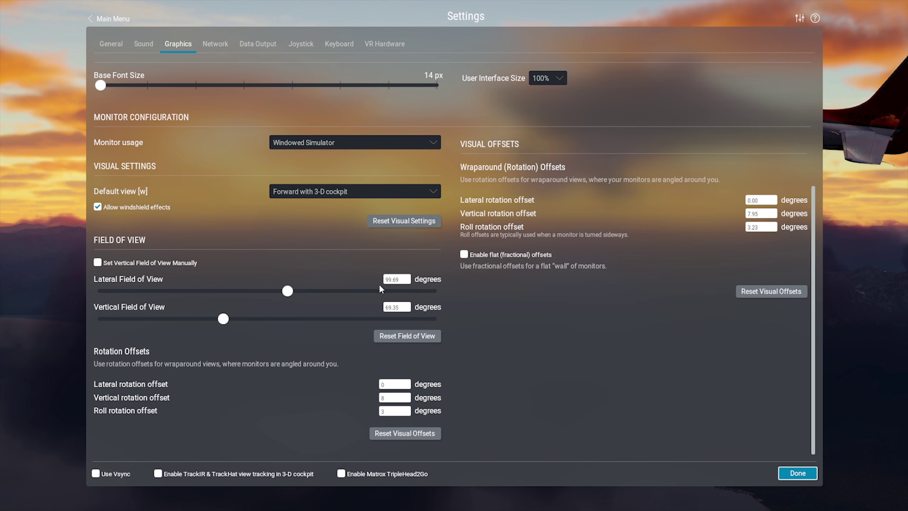
click(397, 279)
click(402, 276)
- Open the VR hardware settings for review
scroll(680, 399, up, 5)
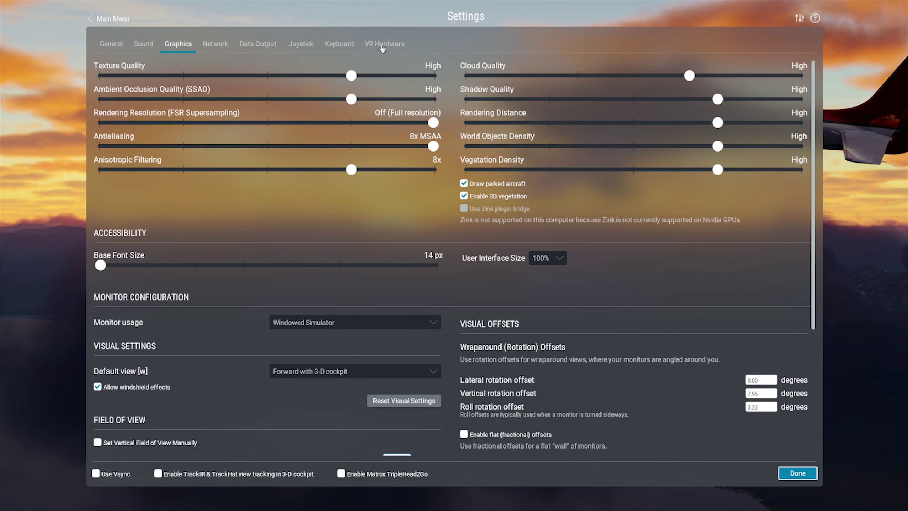
click(378, 46)
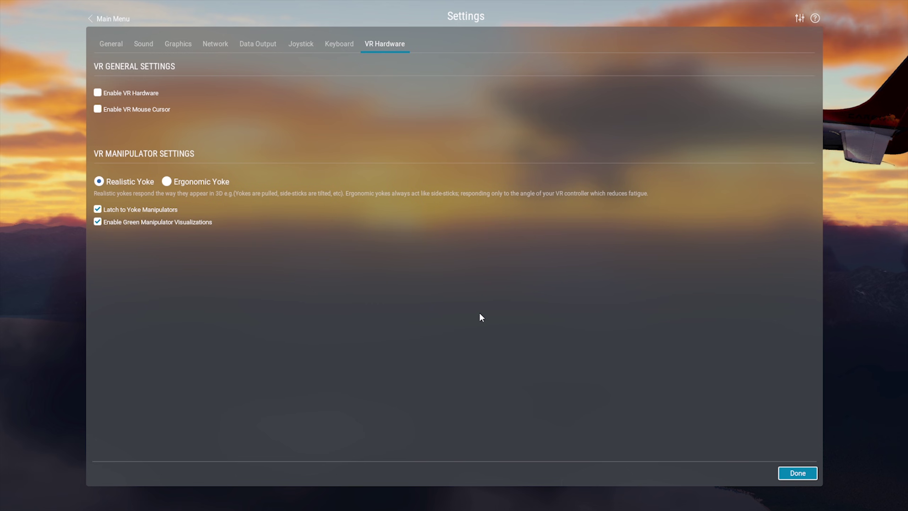
- Leave the settings for the main menu and start configuring a new flight
click(114, 43)
click(112, 19)
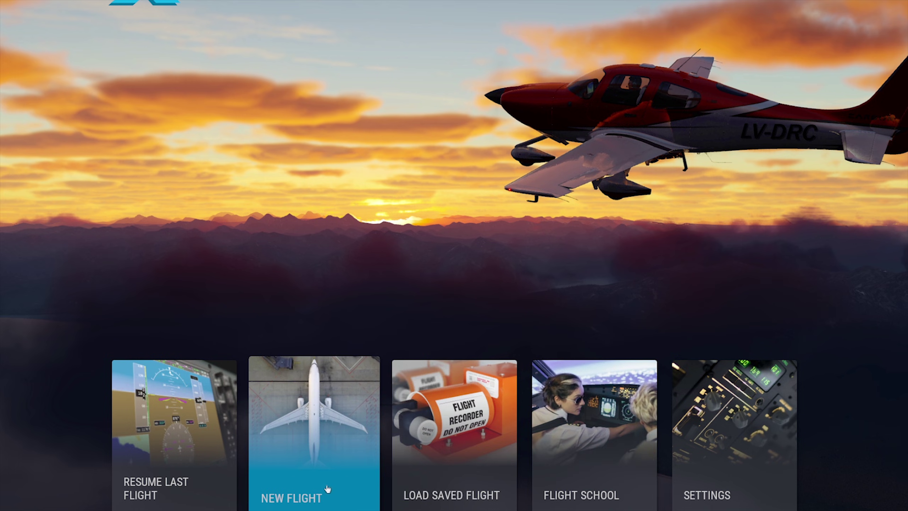
click(304, 460)
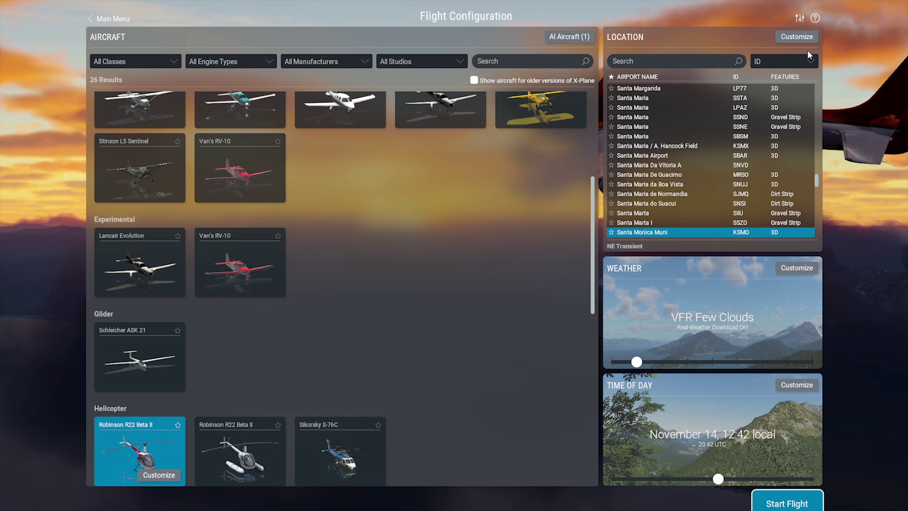
- Browse the special starts, including Dirt Strip, Seaplane Start, Frigate Approach and Carrier Cat Shot Waist Port, and return to the Santa Monica Muni airport start
click(794, 39)
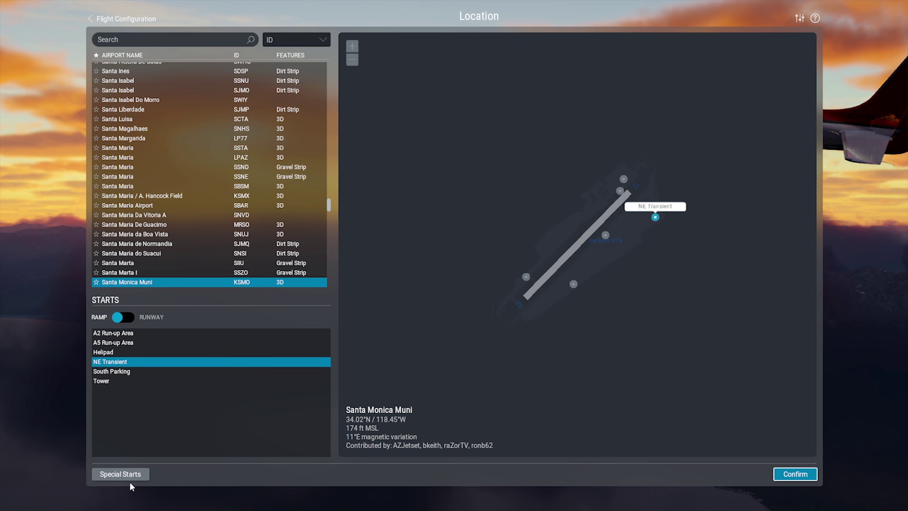
click(126, 472)
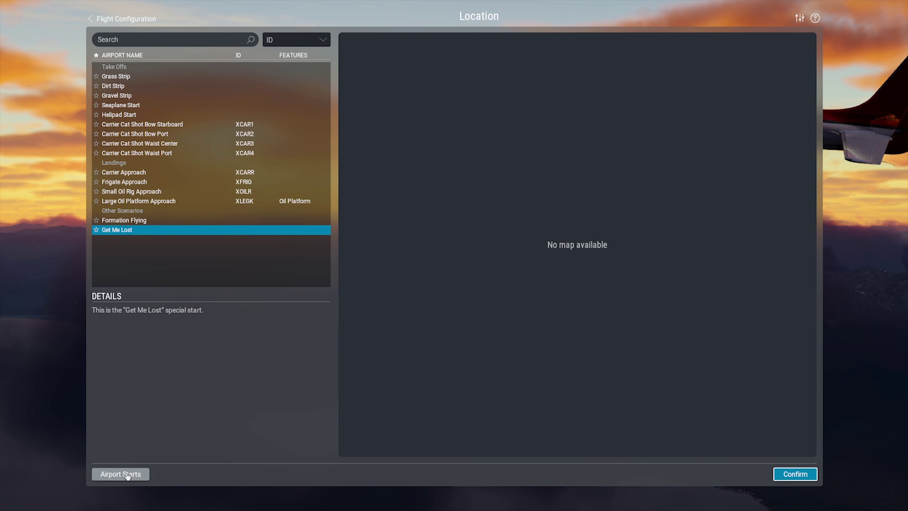
click(113, 85)
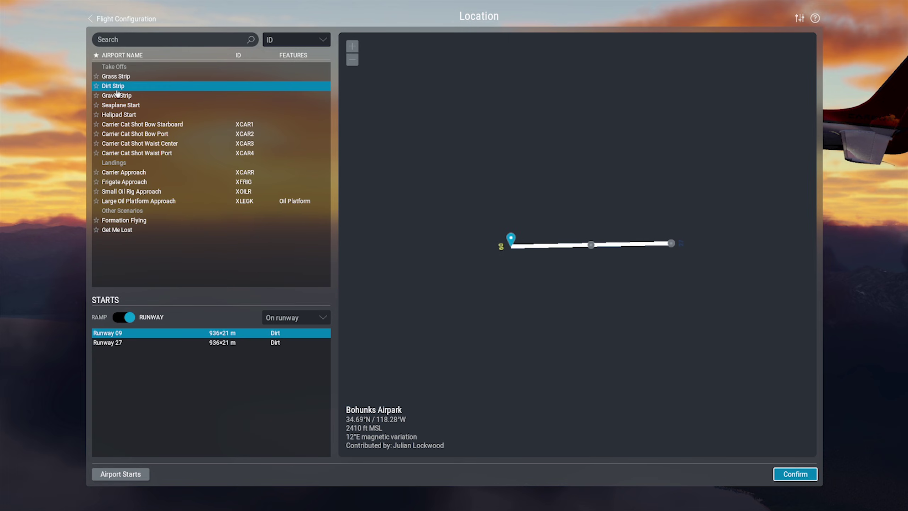
click(115, 79)
click(118, 105)
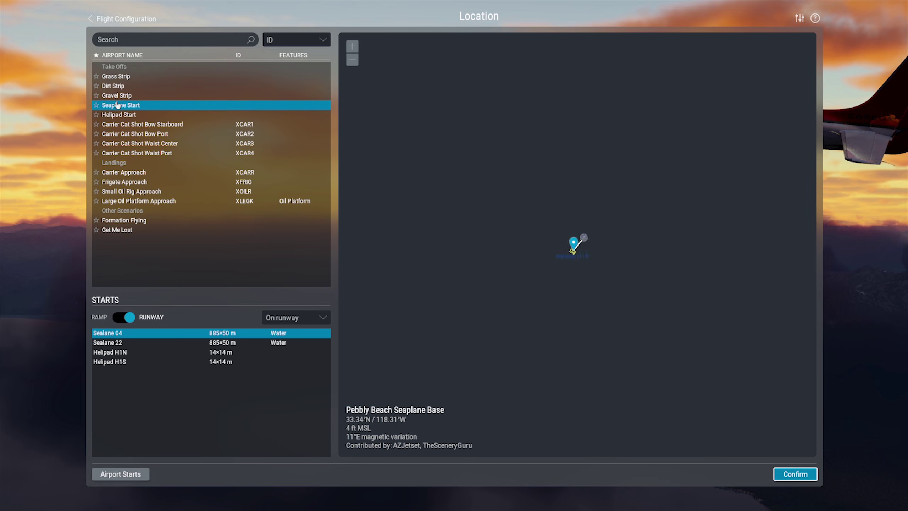
click(127, 193)
click(128, 182)
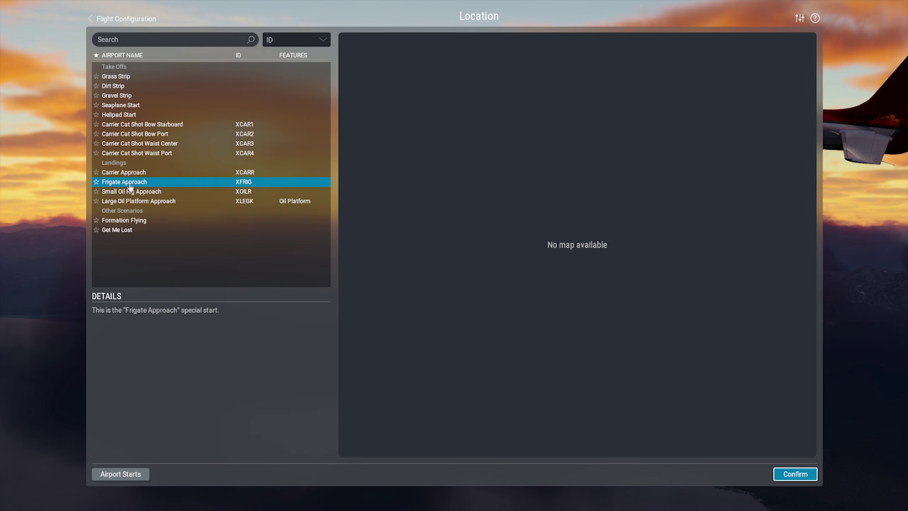
click(129, 153)
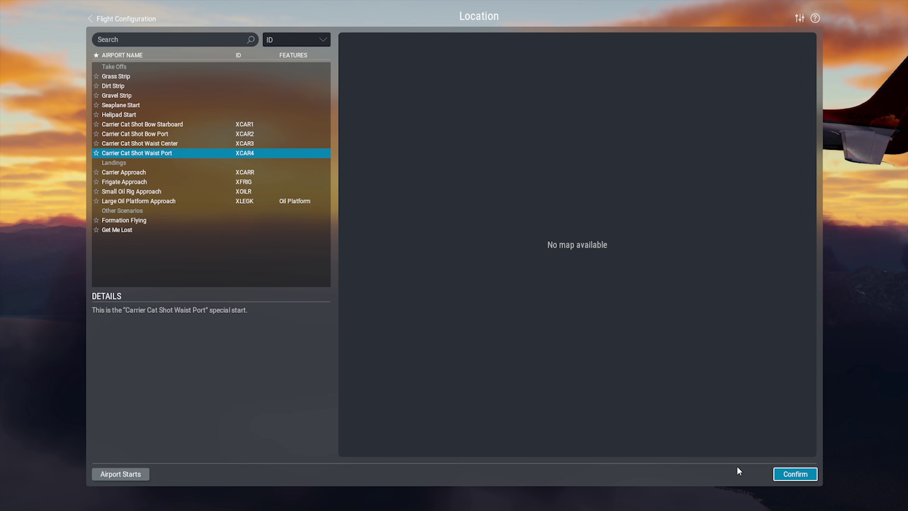
click(121, 474)
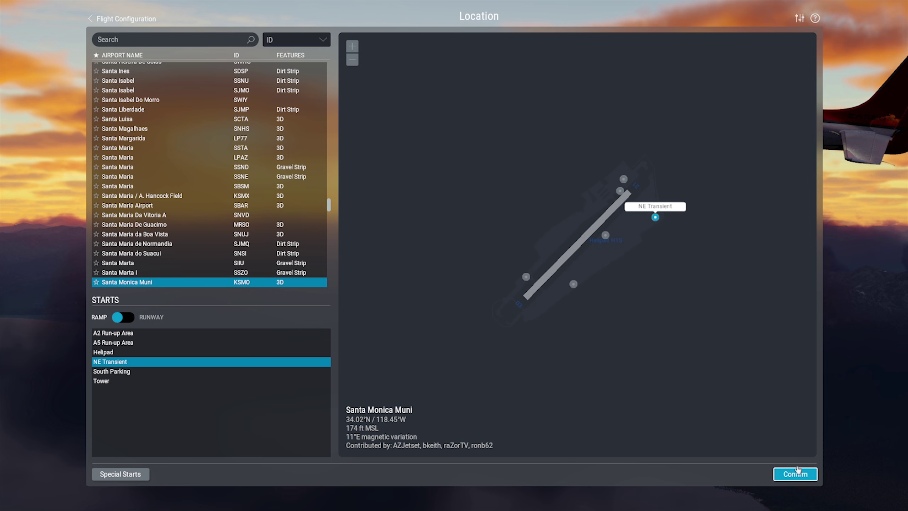
click(794, 473)
click(663, 63)
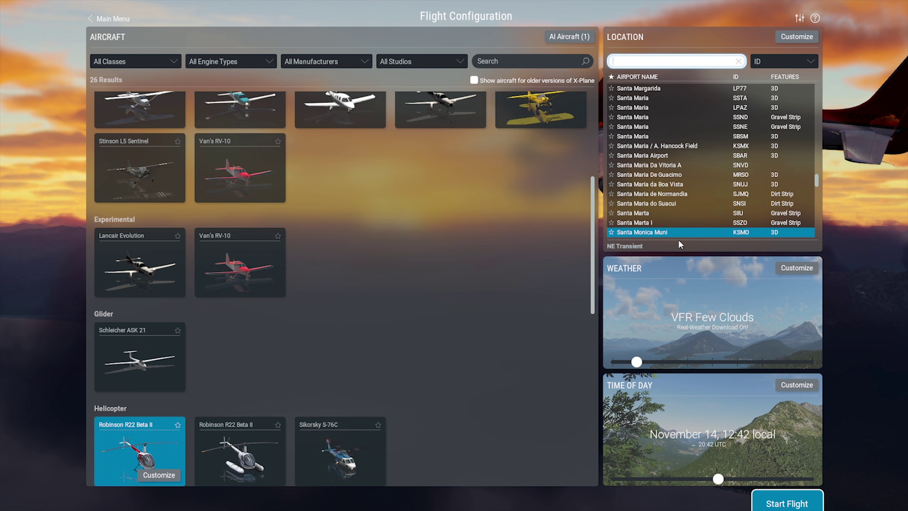
- Set the Santa Monica Muni start to Runway 21 using the airport map, keep the On runway option, and confirm the location
click(797, 39)
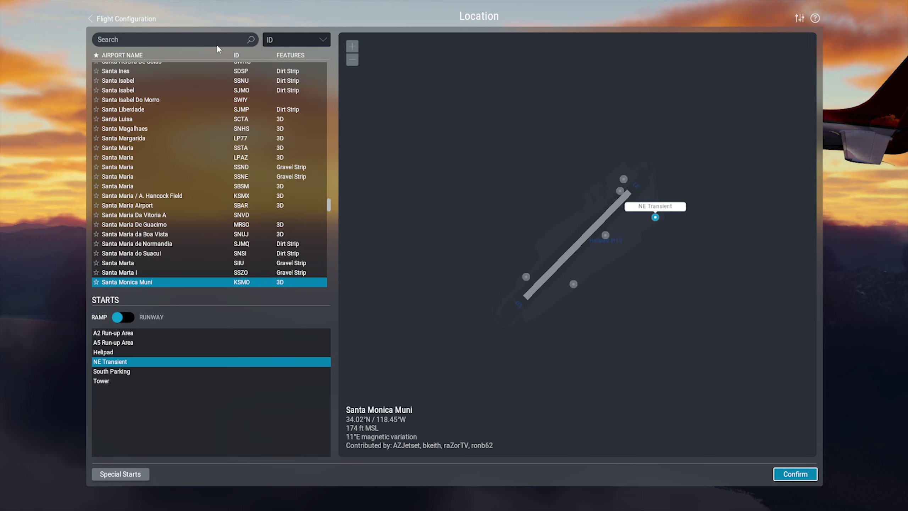
scroll(625, 237, up, 1)
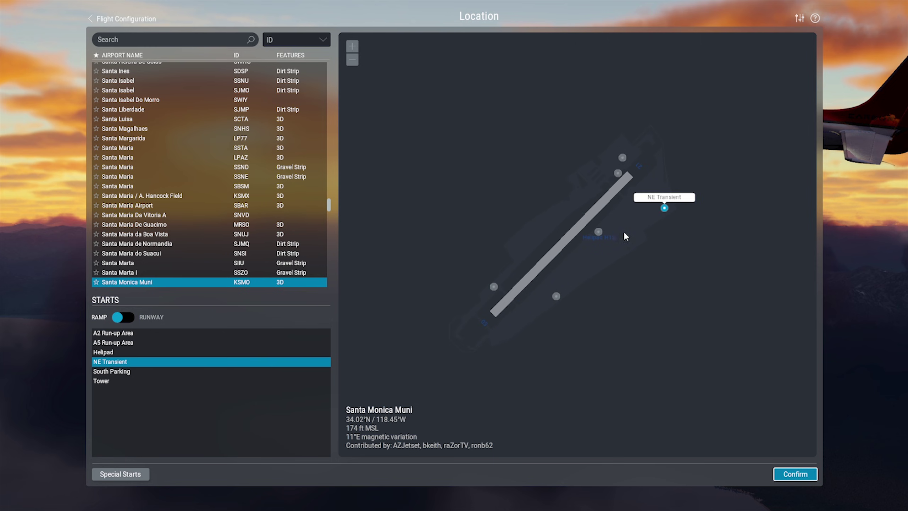
click(613, 172)
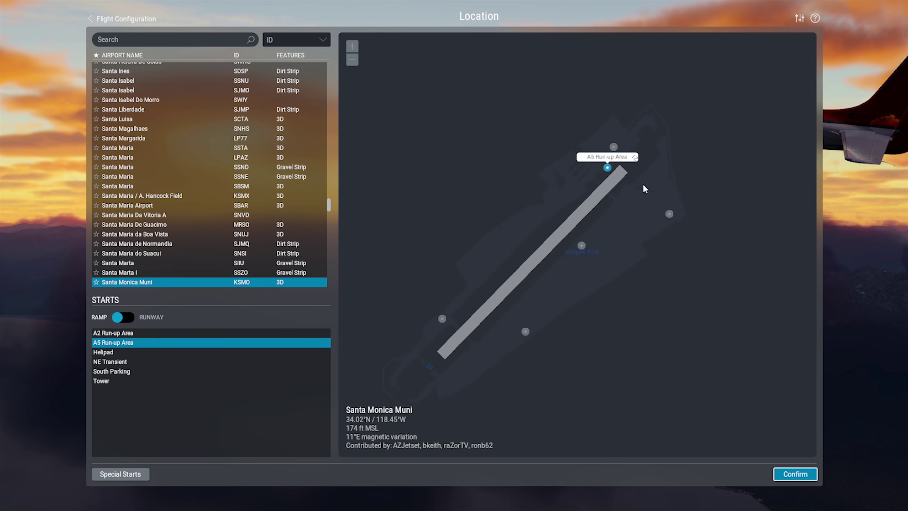
click(643, 183)
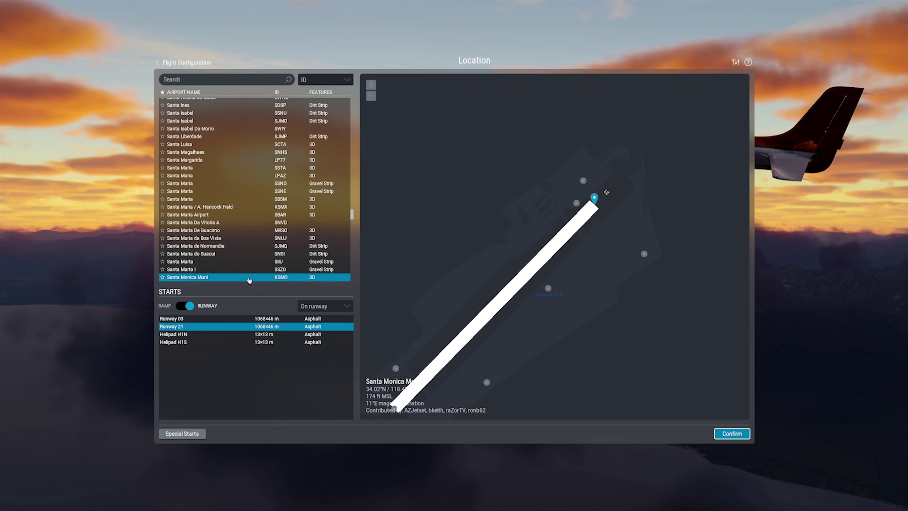
click(330, 305)
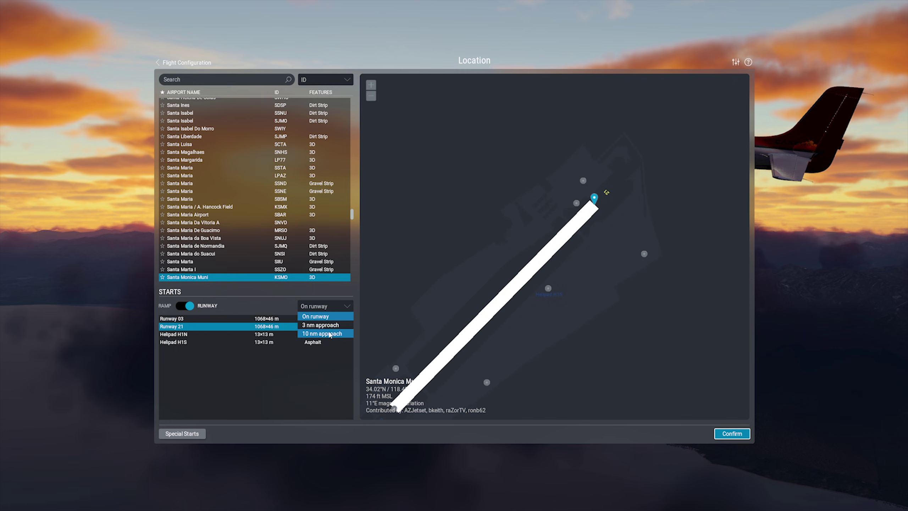
click(573, 329)
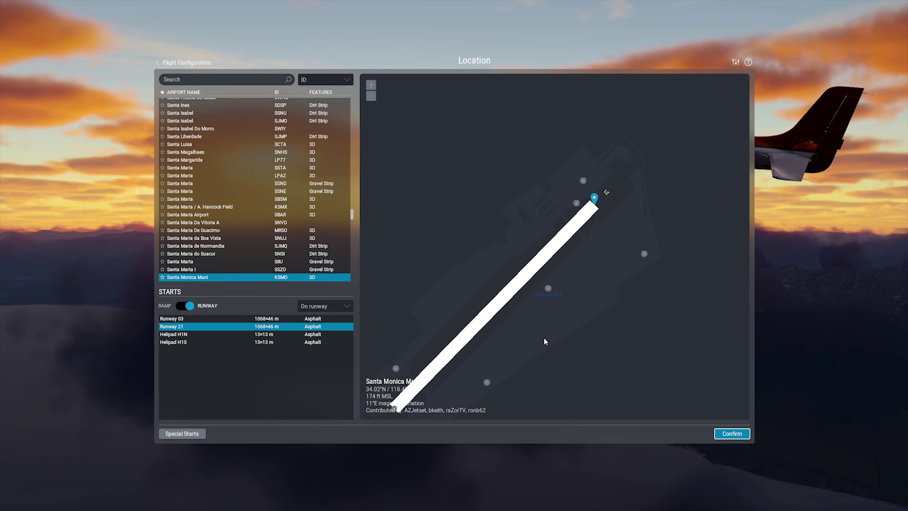
scroll(544, 337, down, 1)
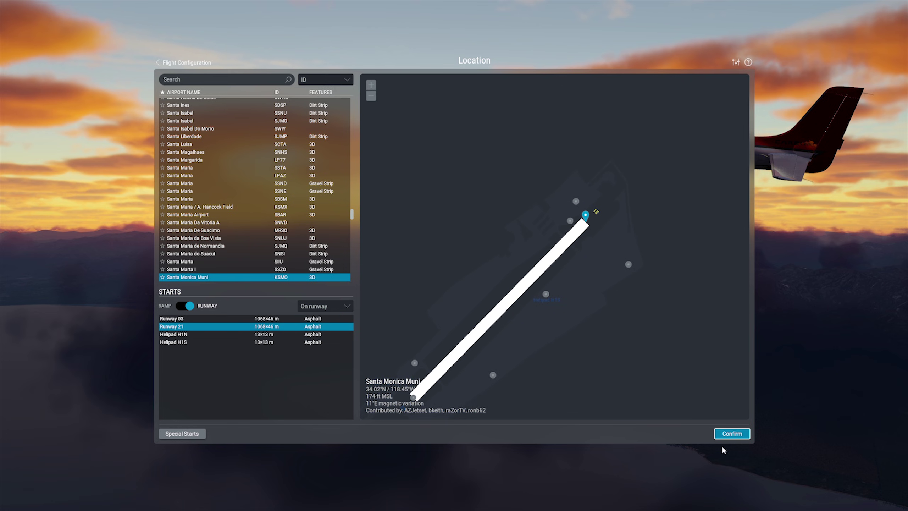
click(728, 436)
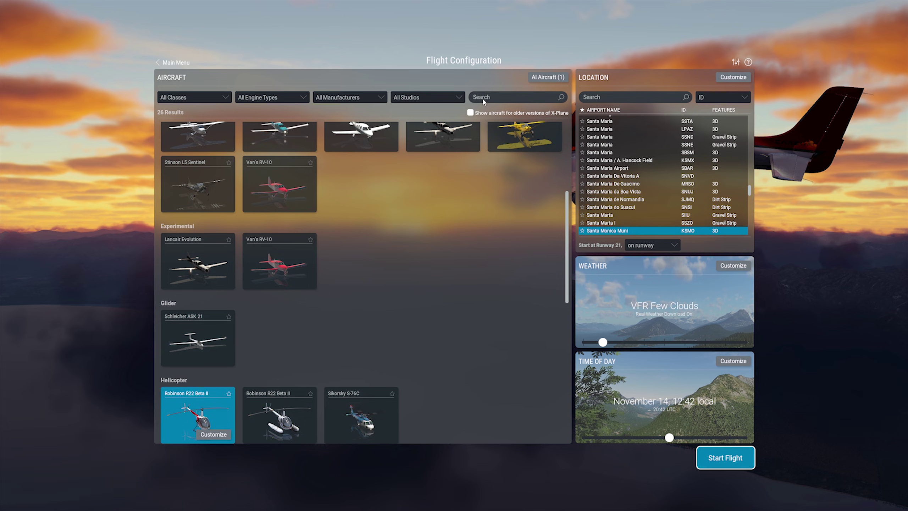
- Include aircraft made for older versions of X-Plane and look through the extended aircraft list
click(471, 113)
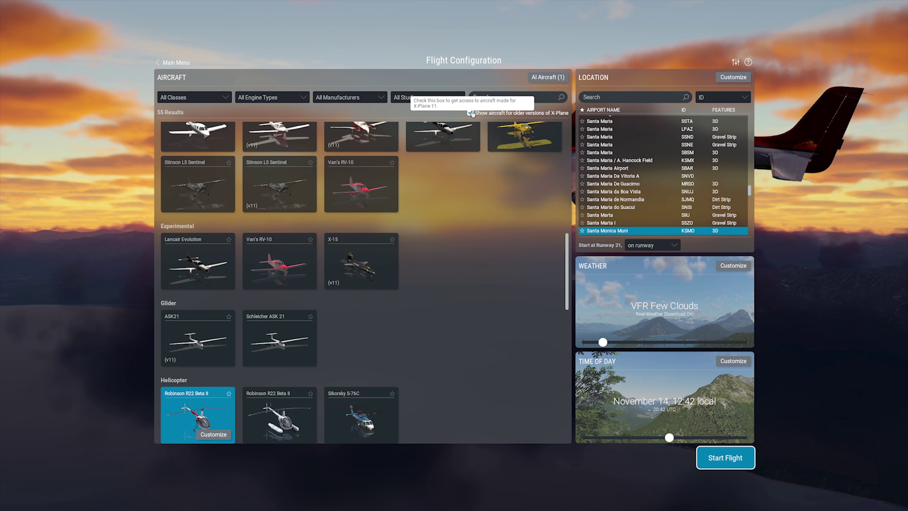
scroll(461, 257, down, 2)
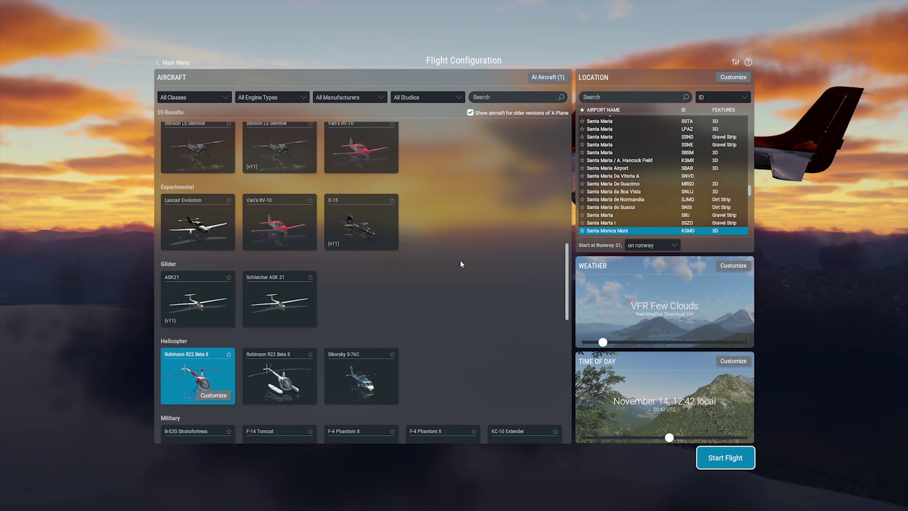
scroll(467, 274, down, 5)
scroll(469, 280, up, 3)
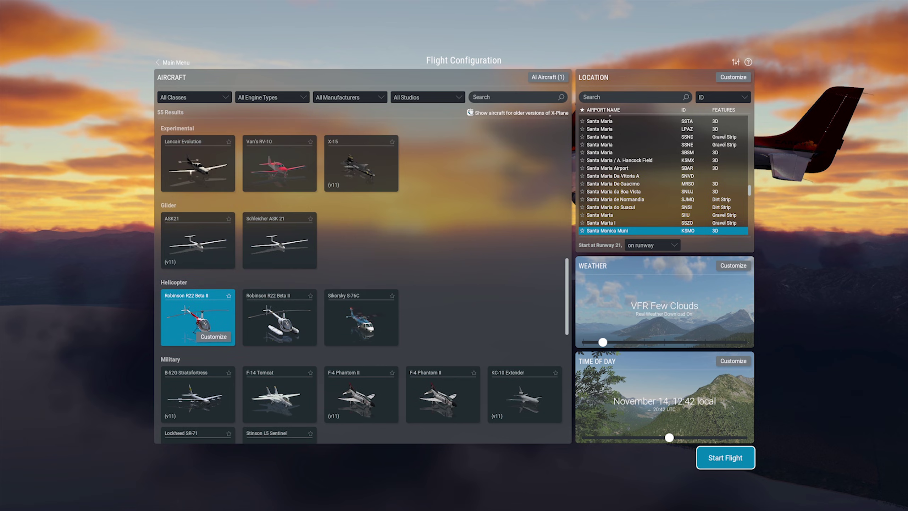
scroll(470, 113, down, 4)
- Open the customization of the red Robinson R22 Beta II helicopter and check its available liveries
click(214, 168)
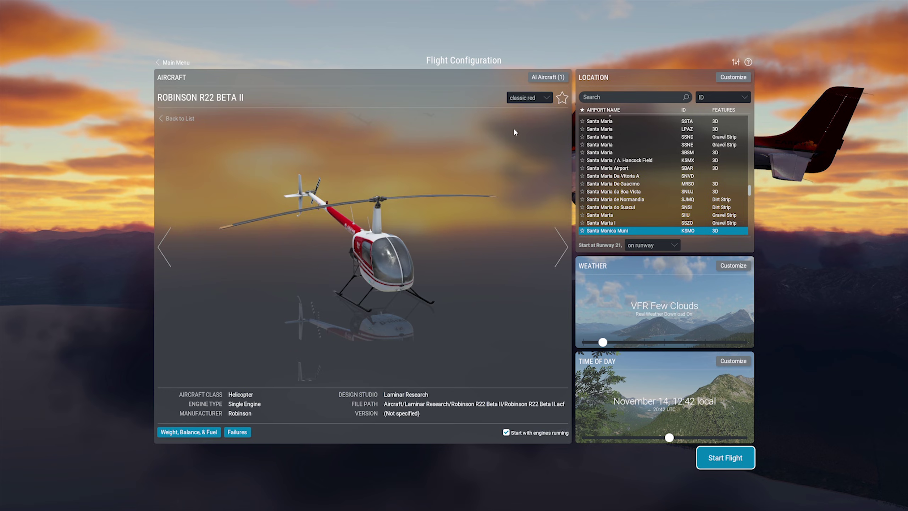
click(528, 100)
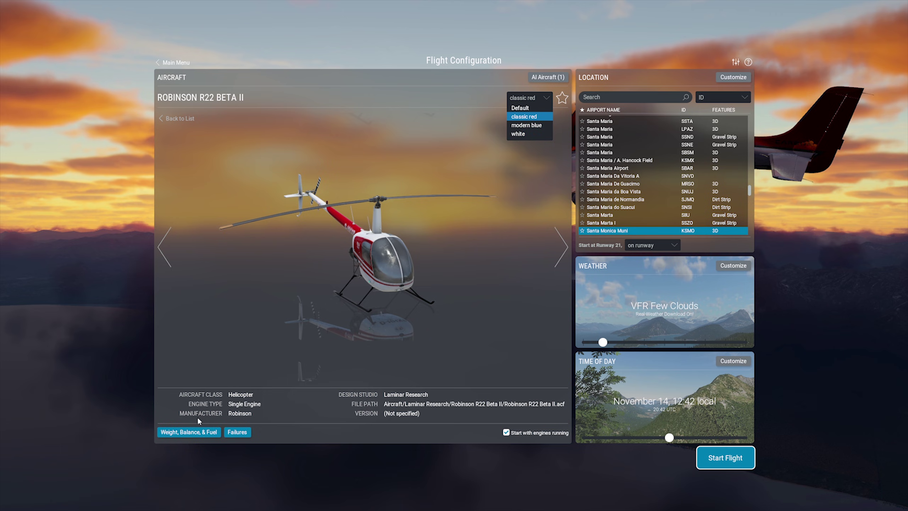
click(192, 434)
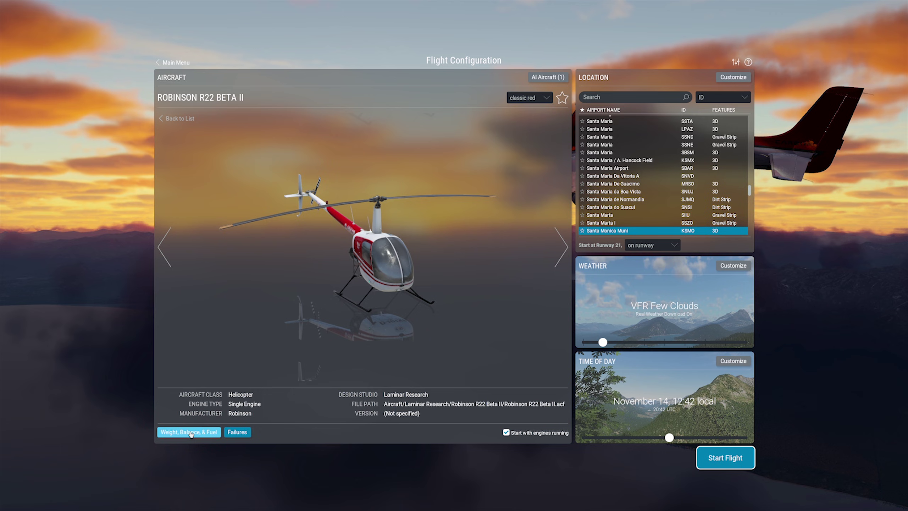
- Review the helicopter's weight, balance and fuel settings, toggling the units between US Customary and Metric, and close them
click(189, 433)
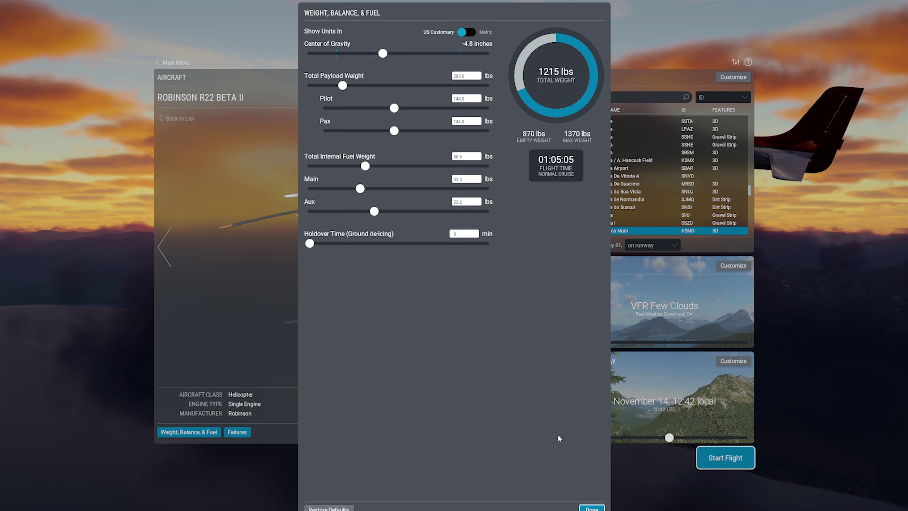
click(464, 32)
click(464, 32)
click(592, 508)
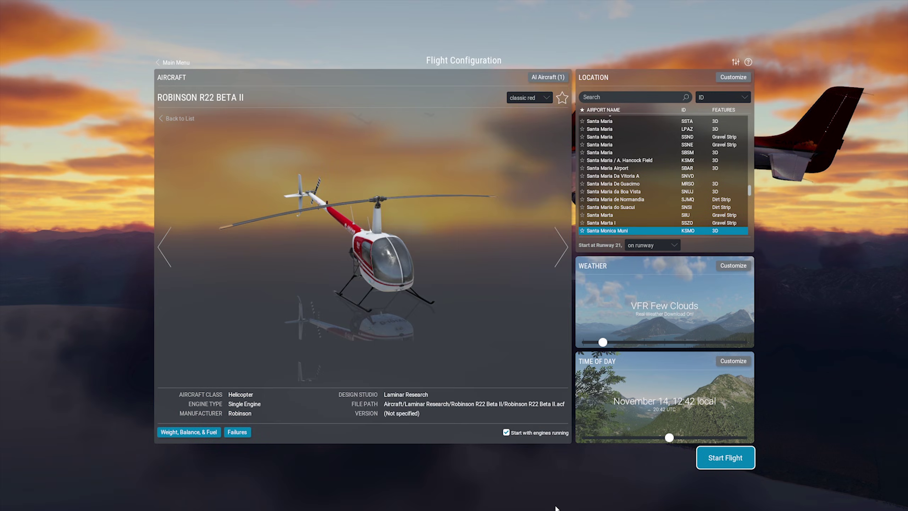
- Open the helicopter's failure settings and examine the World failures
click(245, 433)
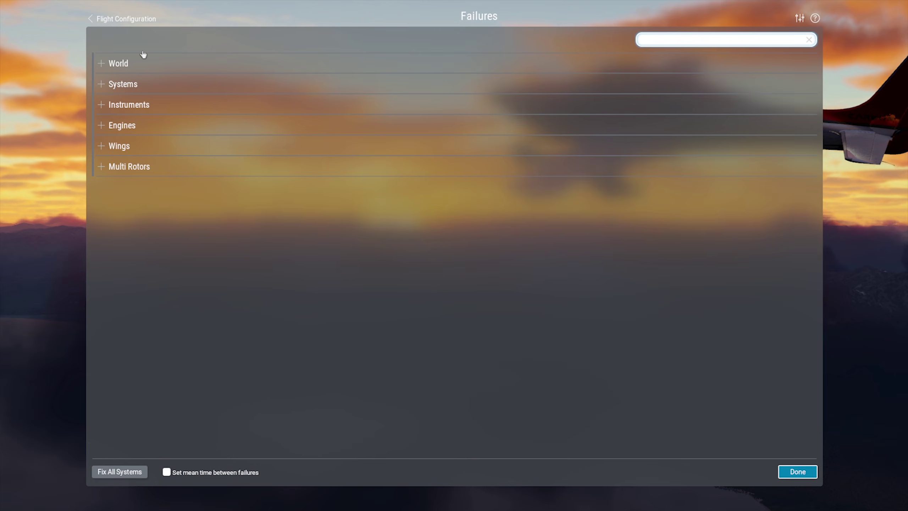
click(104, 66)
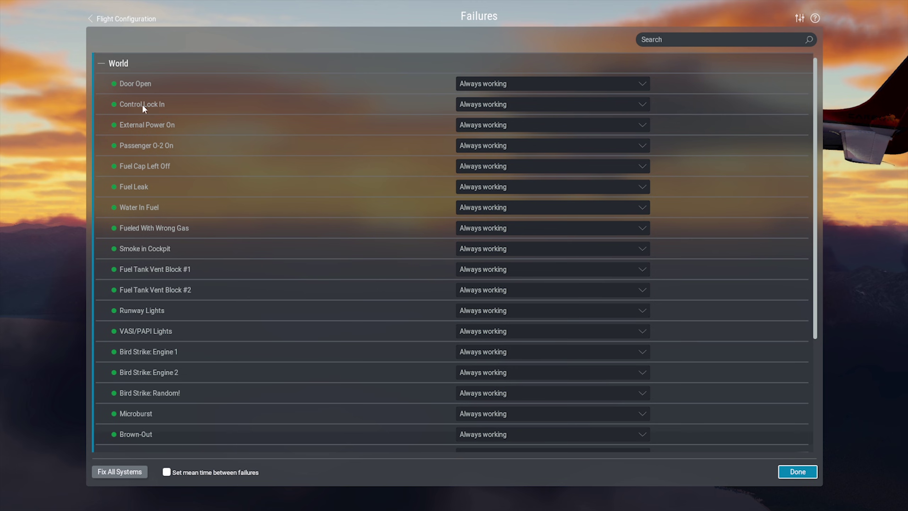
scroll(146, 132, down, 2)
scroll(148, 147, down, 3)
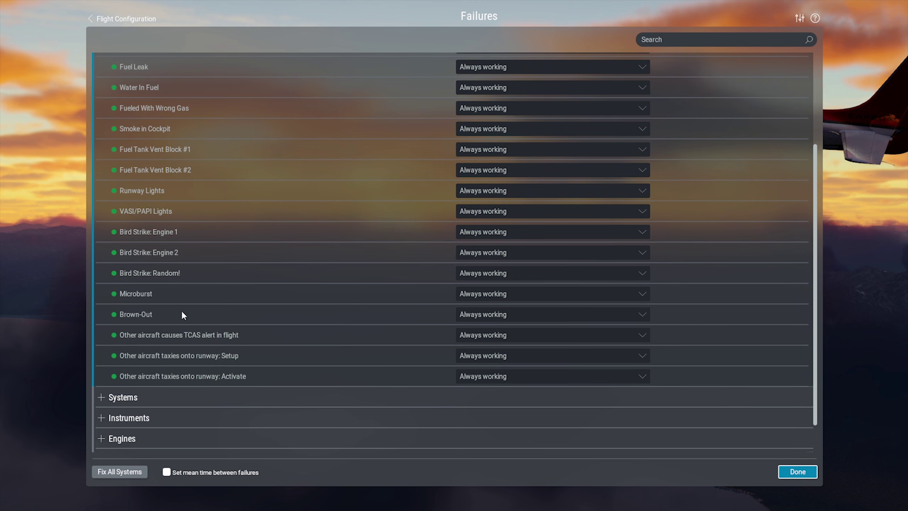
scroll(198, 330, down, 2)
- Expand the Systems and Autopilot failures and check the failure modes available for the Yaw Damper
click(128, 359)
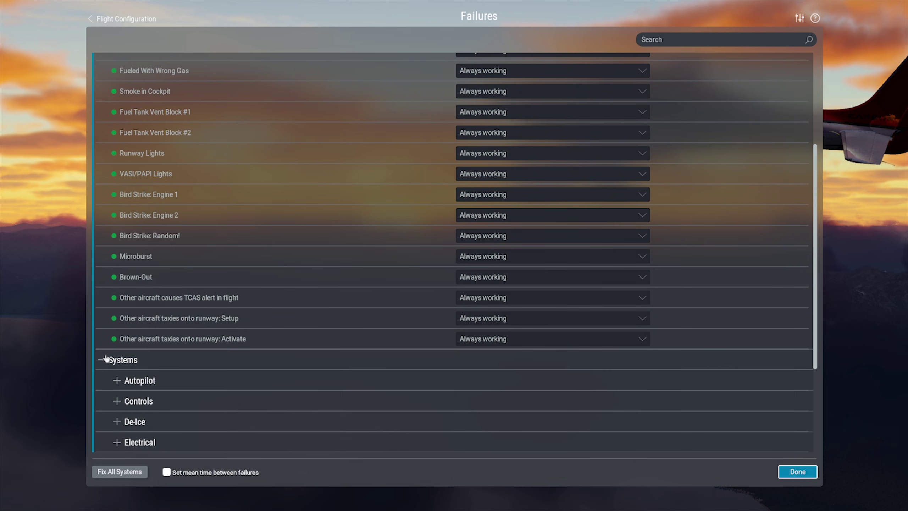
scroll(199, 349, down, 5)
click(123, 243)
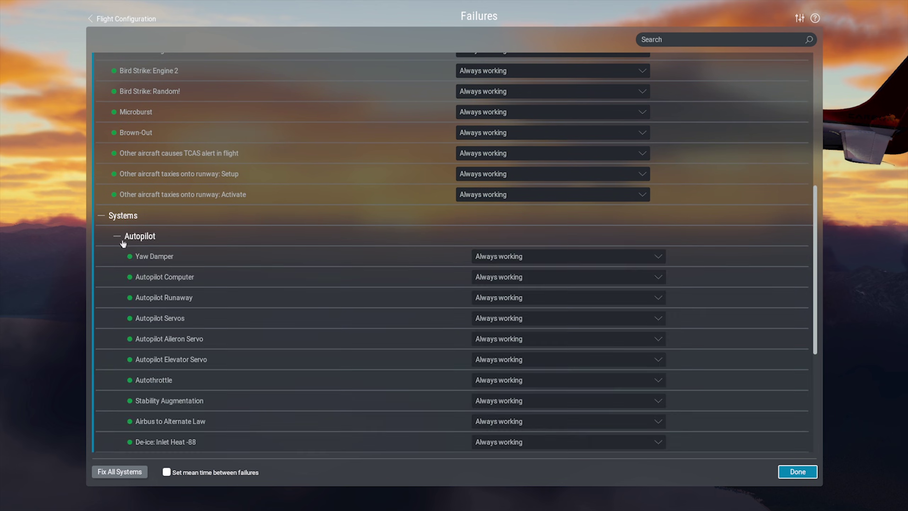
click(541, 258)
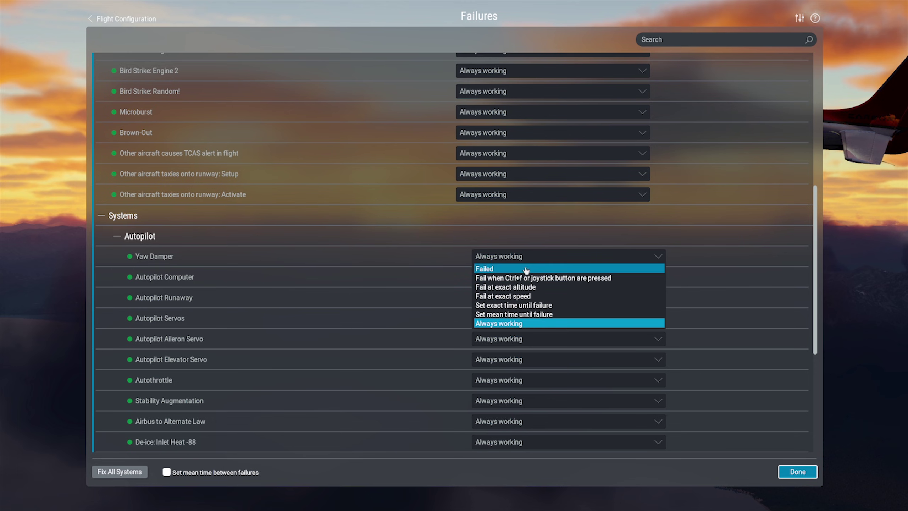
click(741, 225)
- Expand the Controls failures under Systems and examine the yaw, roll and pitch control entries
click(106, 361)
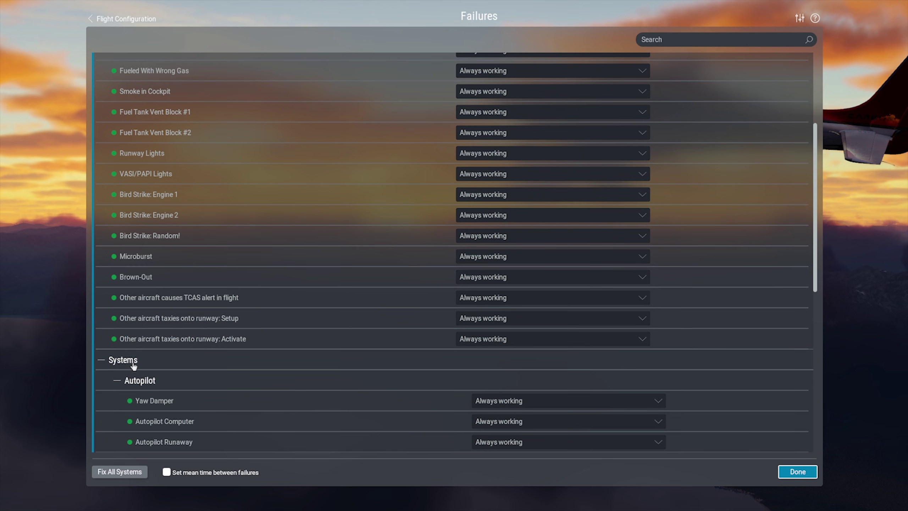
scroll(147, 367, down, 10)
click(117, 268)
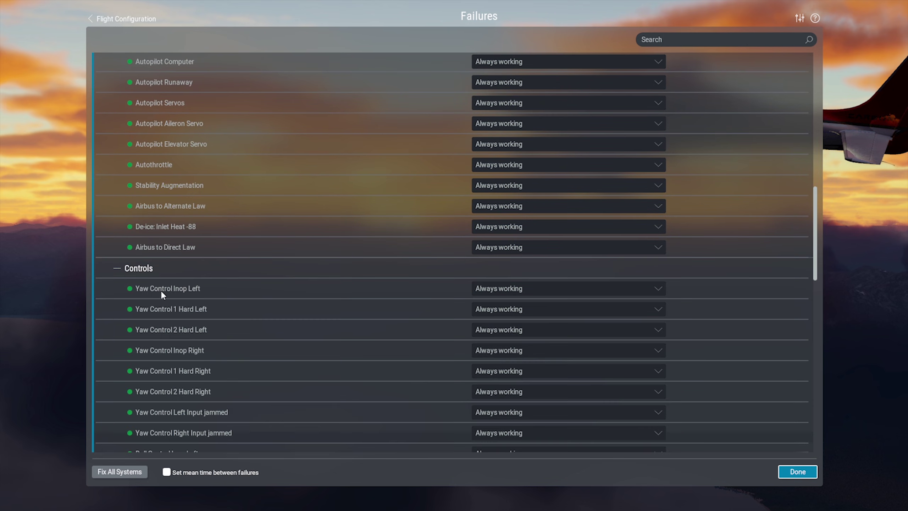
scroll(161, 304, down, 6)
scroll(155, 329, up, 3)
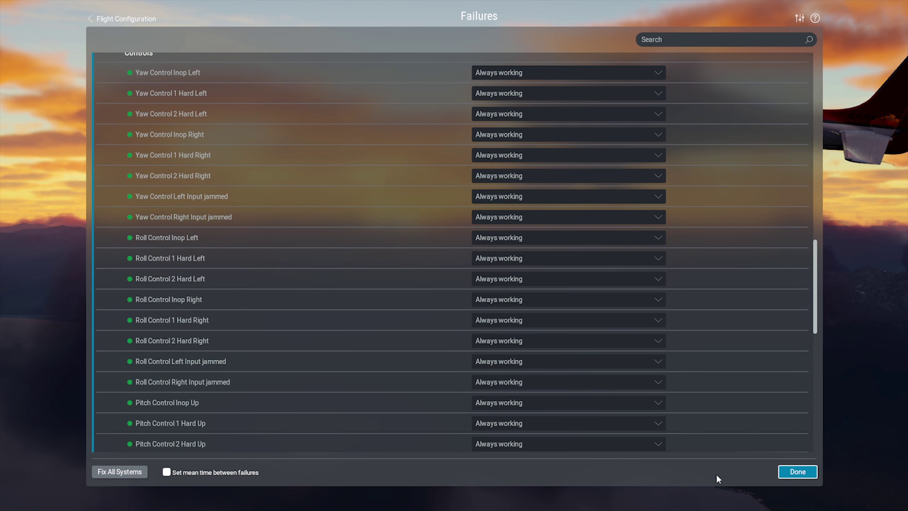
- Leave the failure settings and check the AI aircraft configured for the flight, then close that list
click(798, 472)
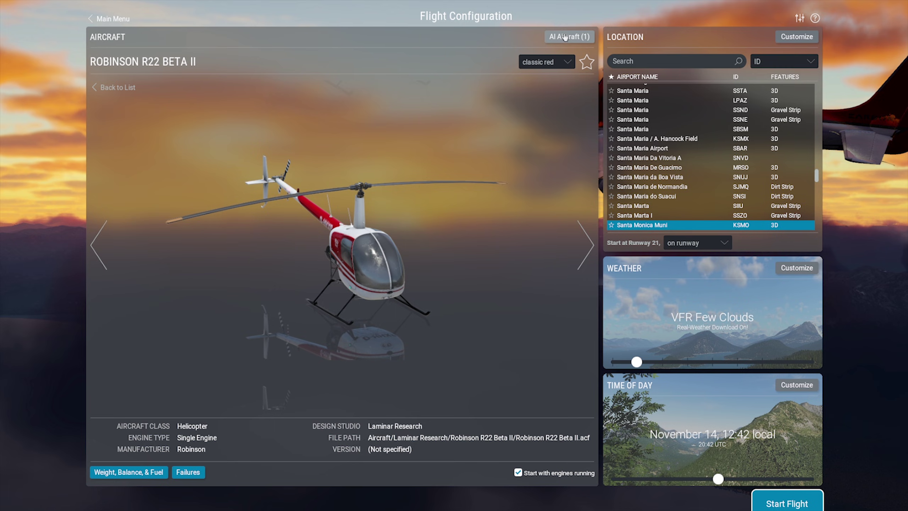
click(565, 37)
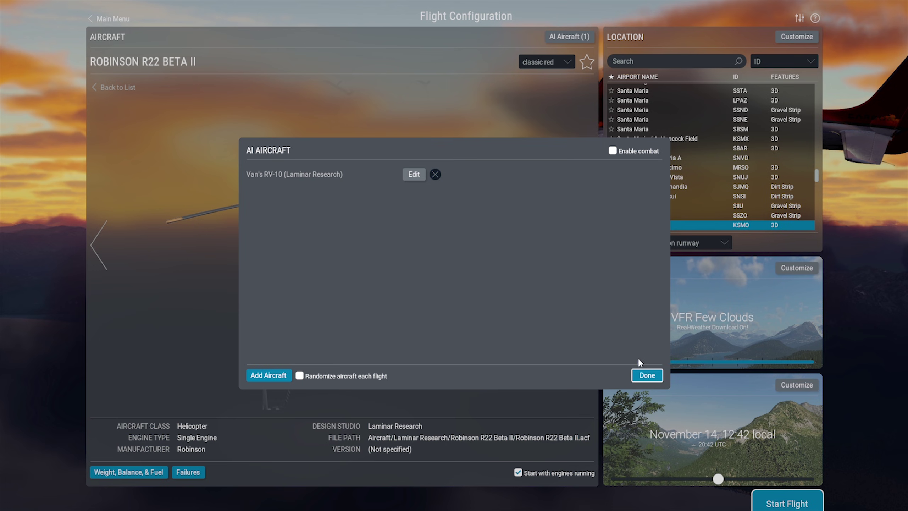
click(646, 373)
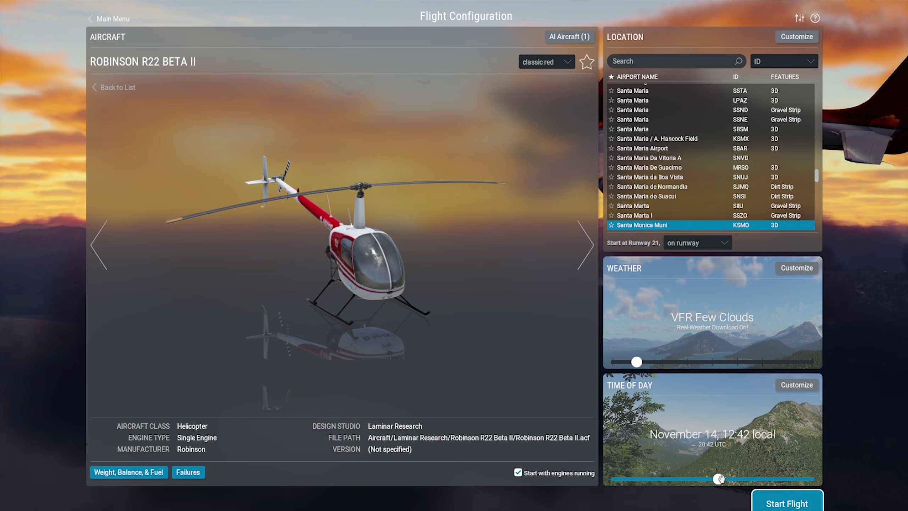
- Set the time of day to about 11:18 local on November 14 and review the detailed date and time settings
mouse_move(718, 478)
mouse_down()
mouse_move(670, 479)
mouse_move(744, 480)
mouse_move(638, 490)
mouse_move(707, 489)
mouse_up()
click(789, 386)
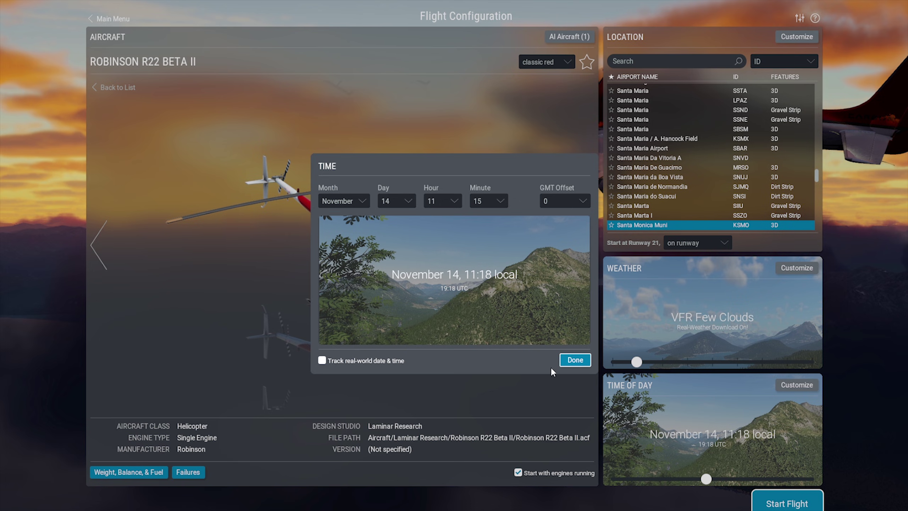
click(576, 359)
- Open the detailed weather settings and examine the atmospheric, runway and water, variation and thermal conditions, plus the manual and real weather options
mouse_move(639, 362)
mouse_down()
mouse_move(792, 362)
mouse_move(637, 362)
mouse_up()
click(796, 267)
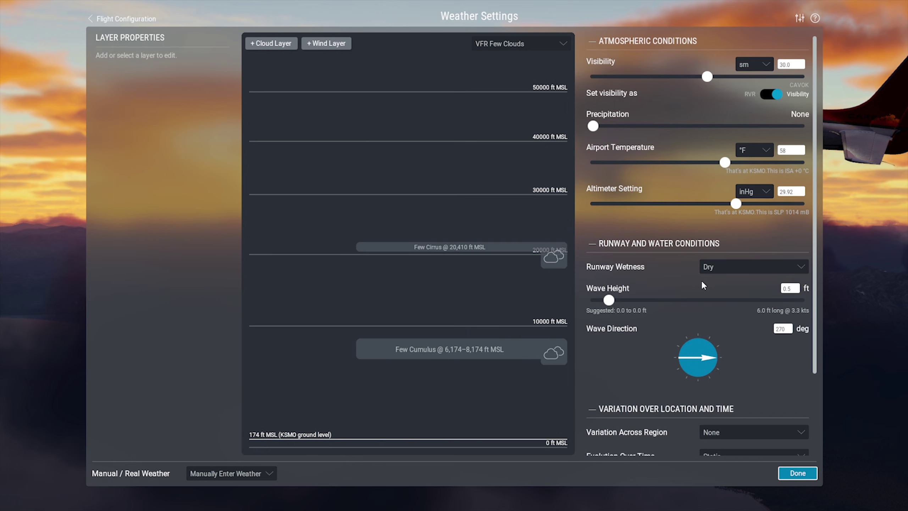
scroll(712, 279, down, 3)
scroll(723, 279, up, 3)
click(242, 478)
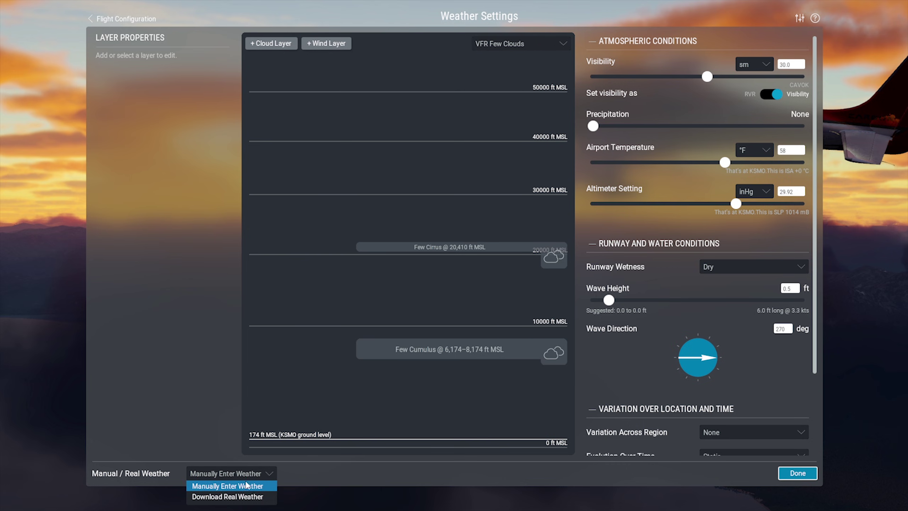
click(236, 498)
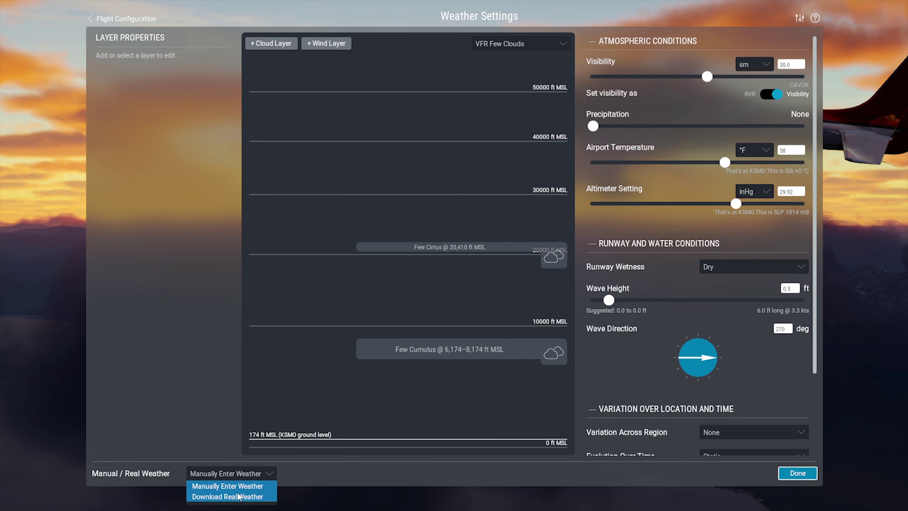
click(361, 491)
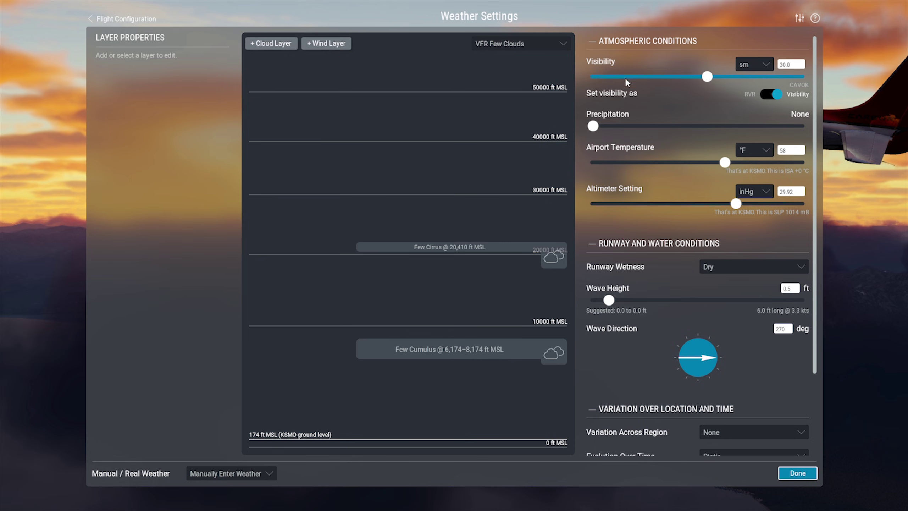
scroll(621, 233, down, 3)
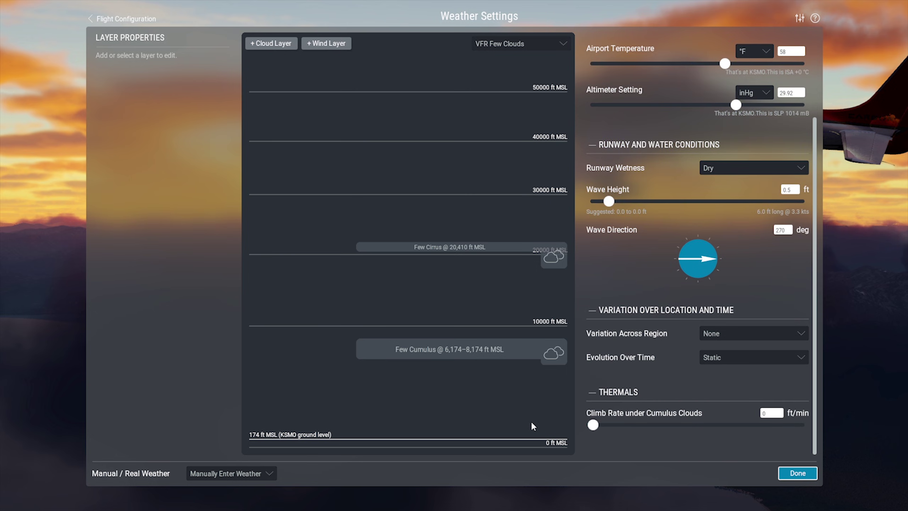
scroll(612, 444, up, 3)
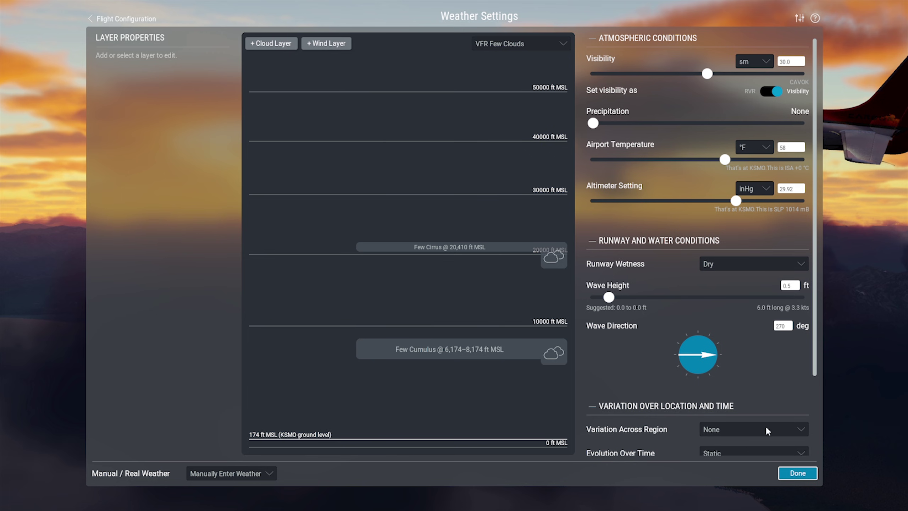
- Lower the Few Cumulus cloud layer to about 3,779–5,779 ft MSL, accept the weather and start the flight
drag(532, 354, 533, 377)
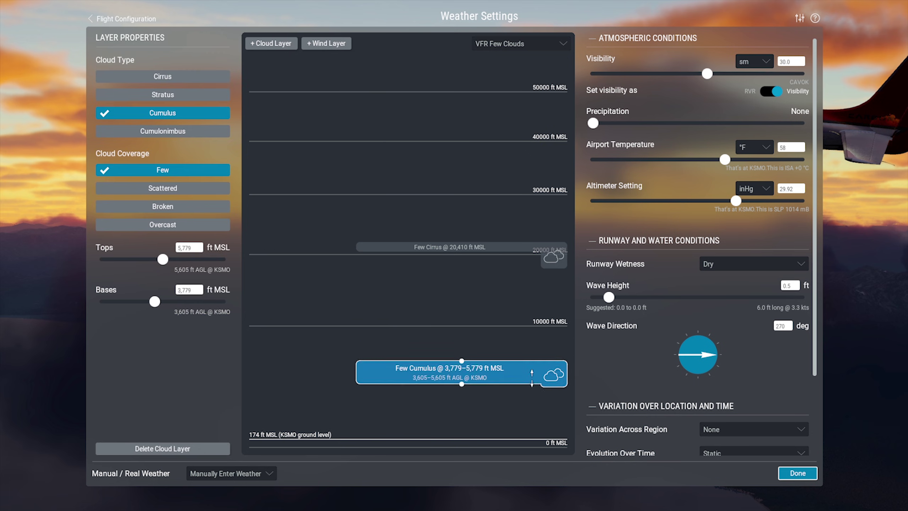
click(783, 475)
click(787, 503)
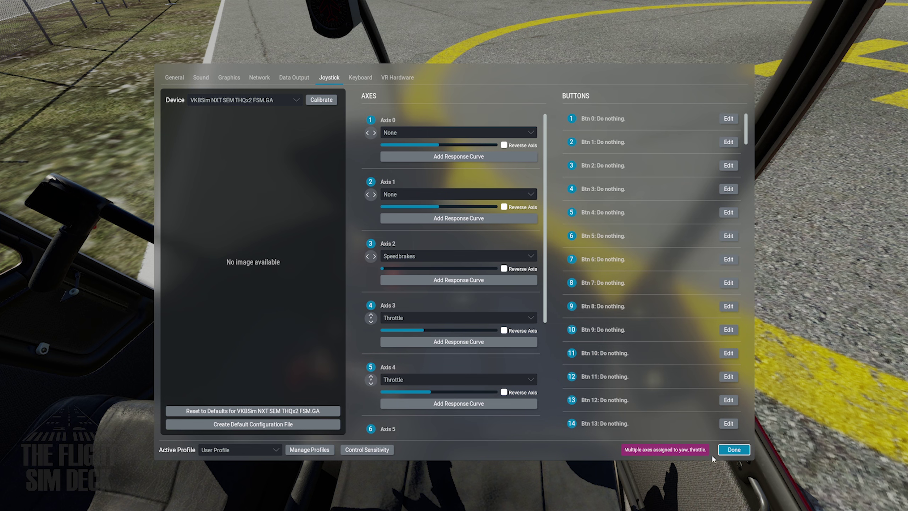
- Close the joystick settings and save the Boeing 737 flight as a replay with the file name Boeing 737-800X Replay 2.rep
click(734, 450)
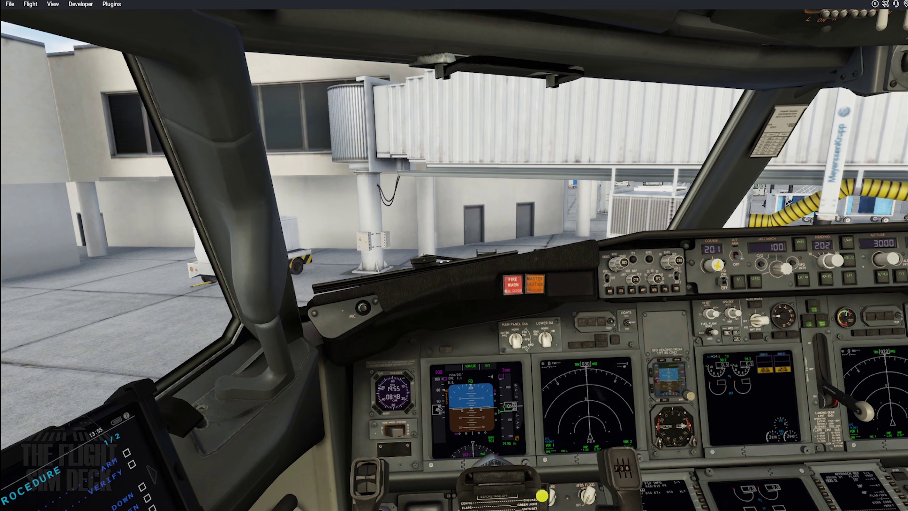
click(10, 4)
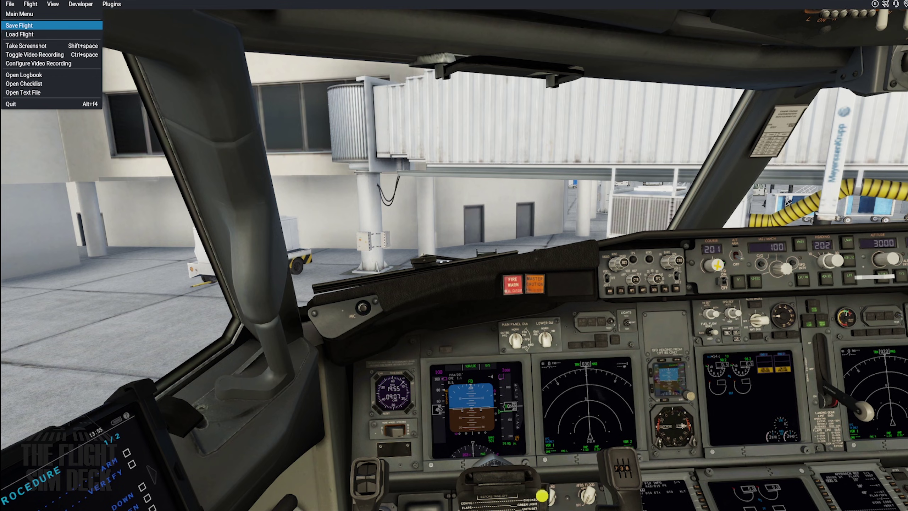
key(Escape)
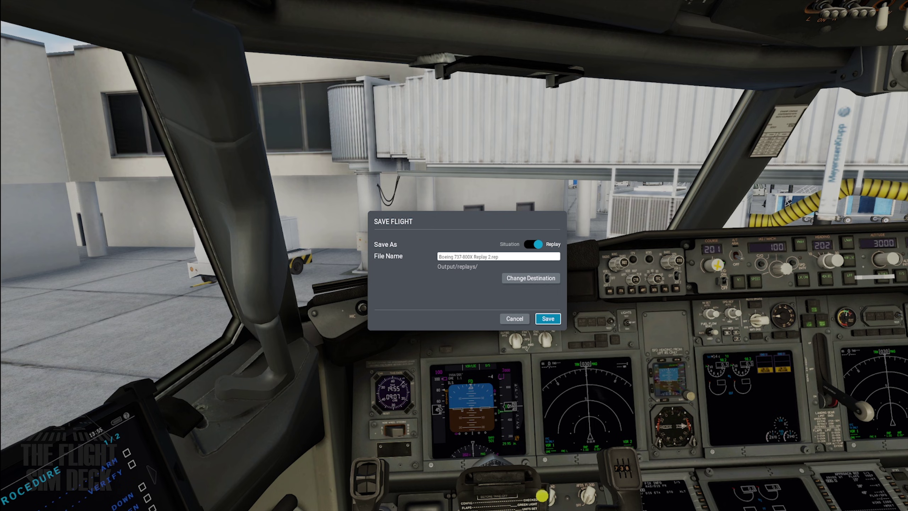
click(498, 257)
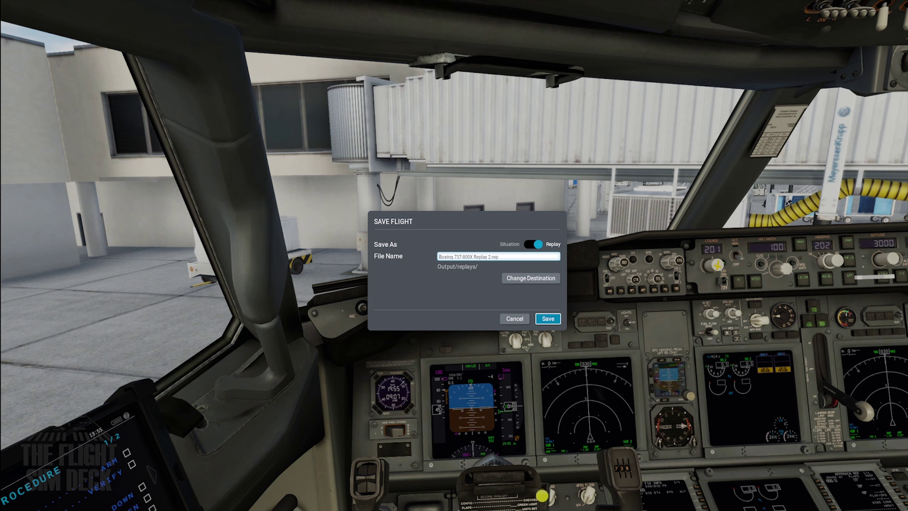
key(Return)
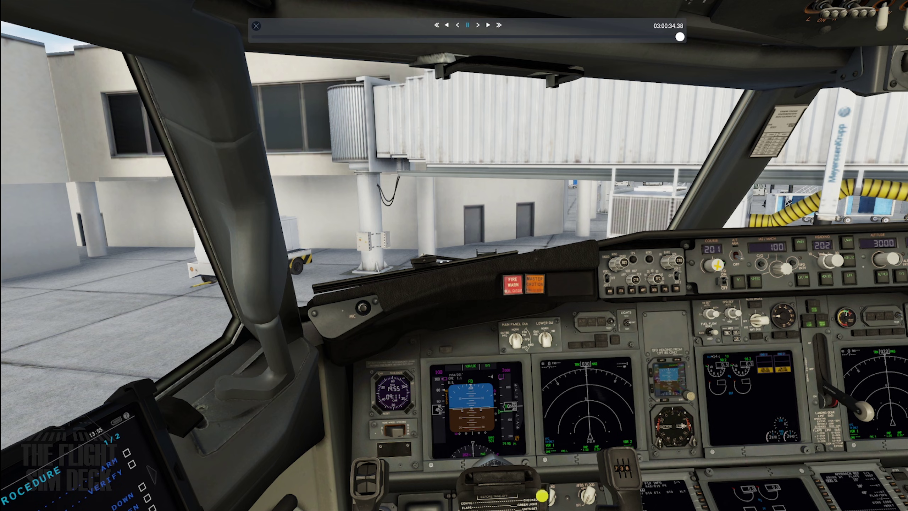
- Scrub the replay back to about 01:11:51 and switch to an external view of the aircraft
click(673, 37)
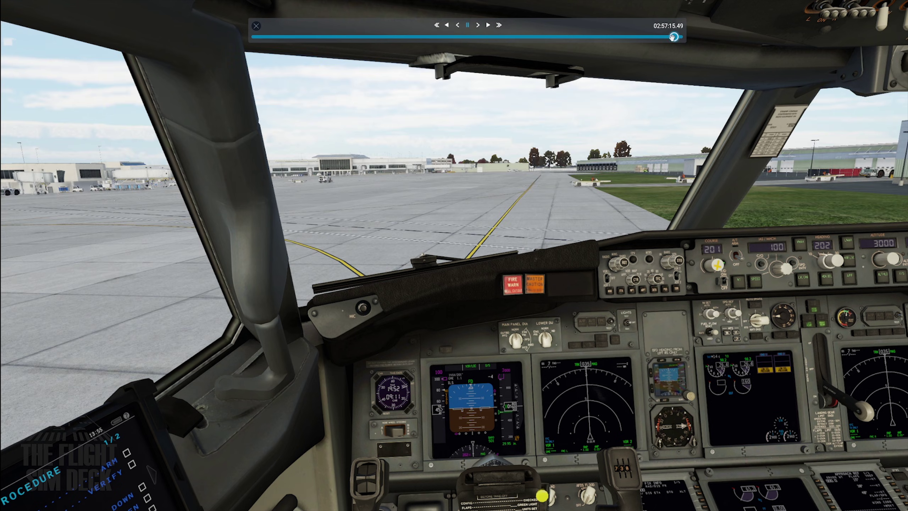
drag(674, 36, 423, 36)
click(53, 4)
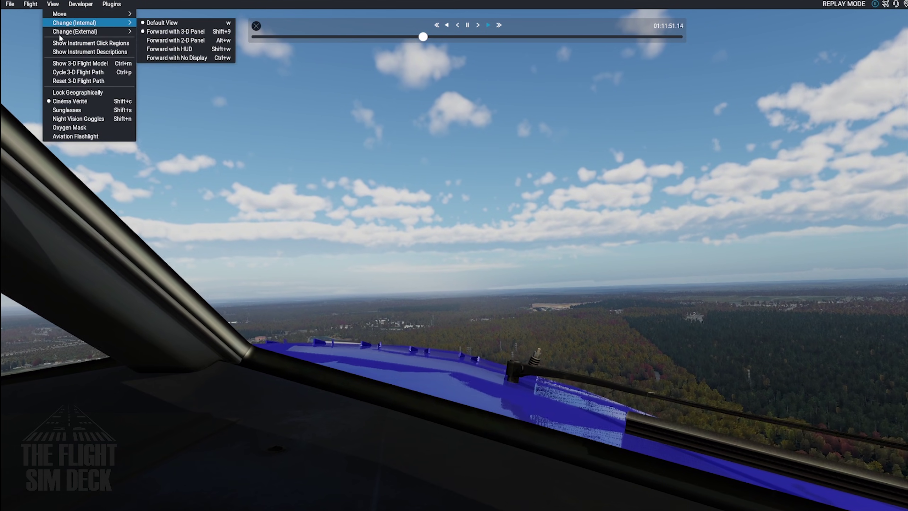
mouse_move(67, 33)
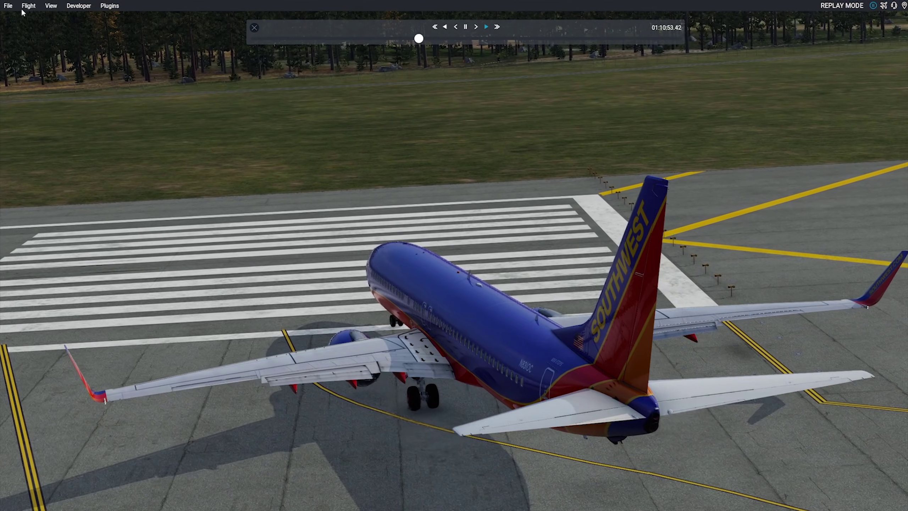
- Open the video recording configuration
click(8, 6)
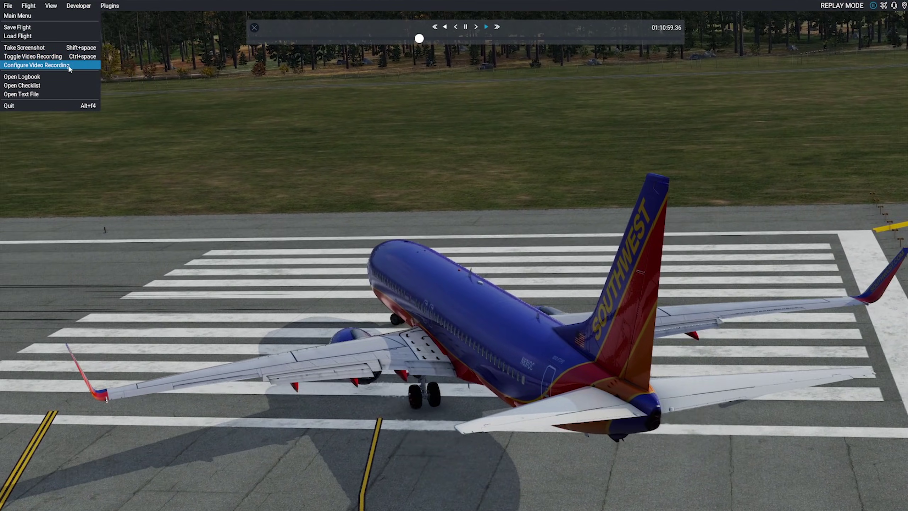
click(70, 66)
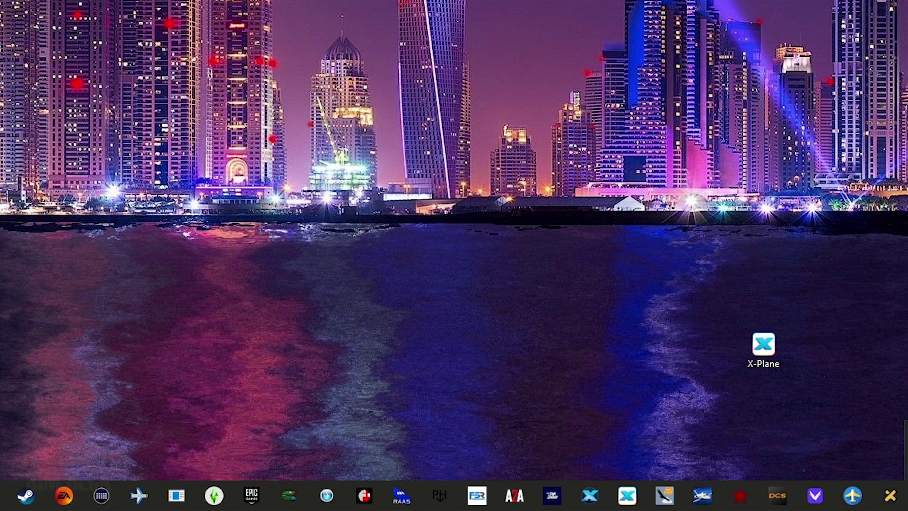
- Switch to the desktop and open the X-Plane 12 installation folder through the file location in the pinned X-Plane shortcut's properties
drag(730, 350, 719, 351)
right_click(633, 487)
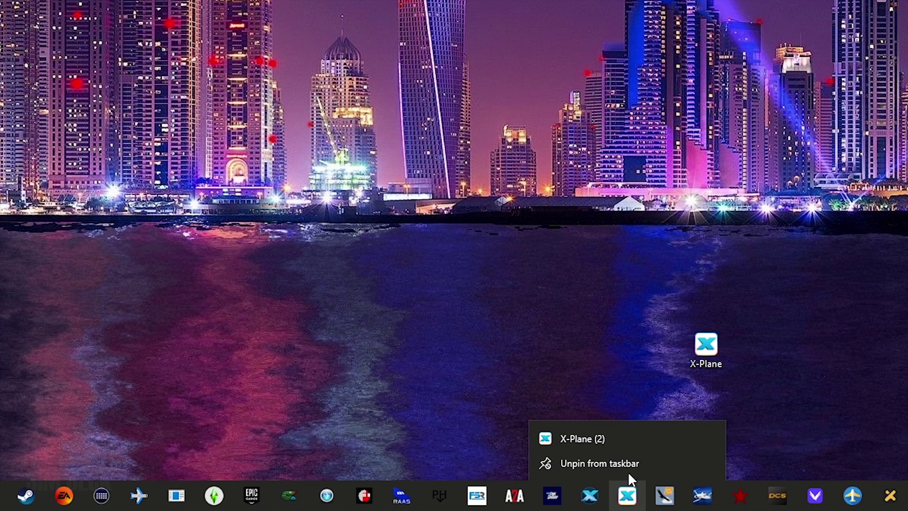
right_click(601, 439)
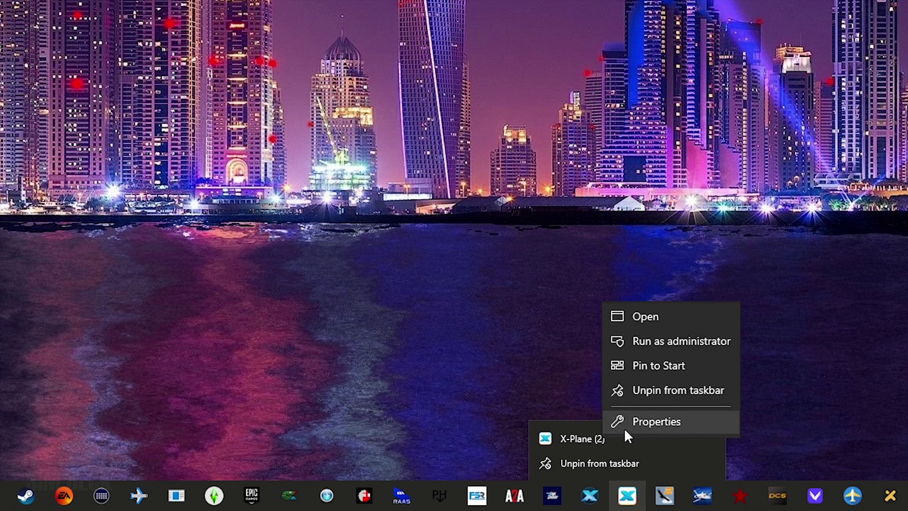
click(645, 421)
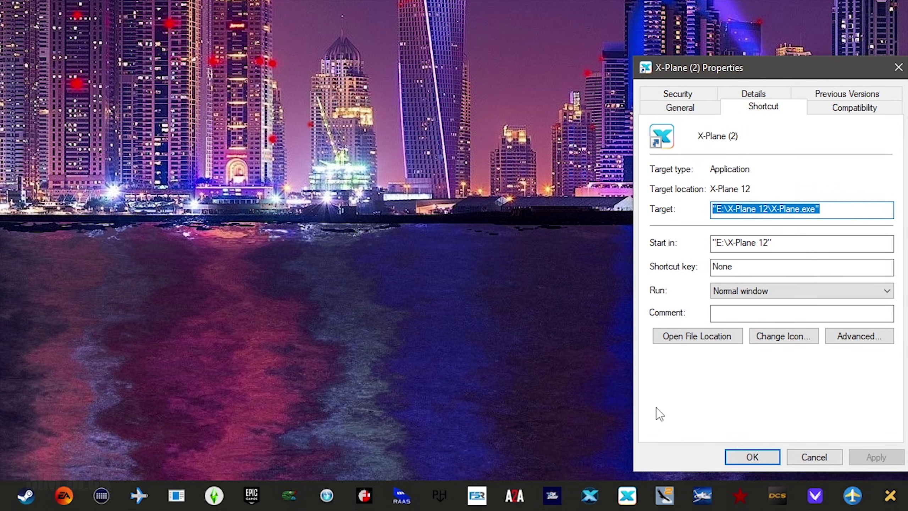
click(684, 337)
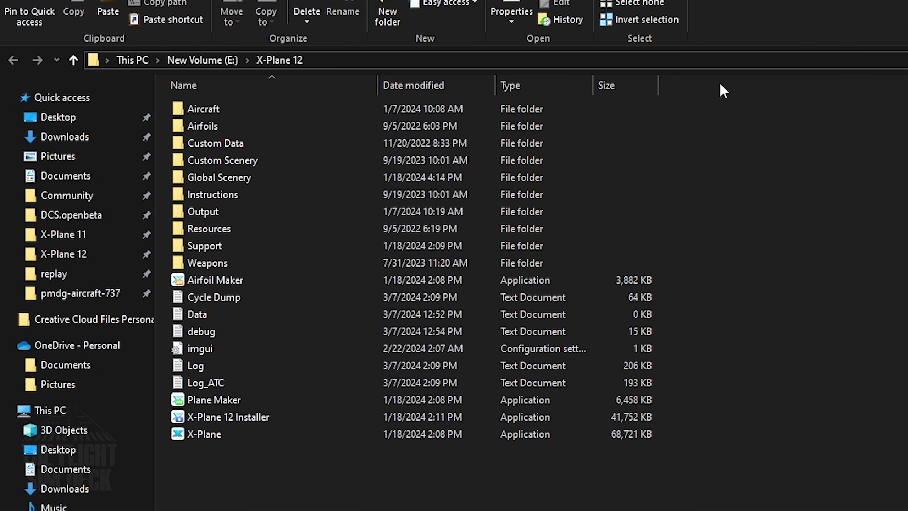
- Open the screenshots folder inside X-Plane 12's Output folder
double_click(180, 206)
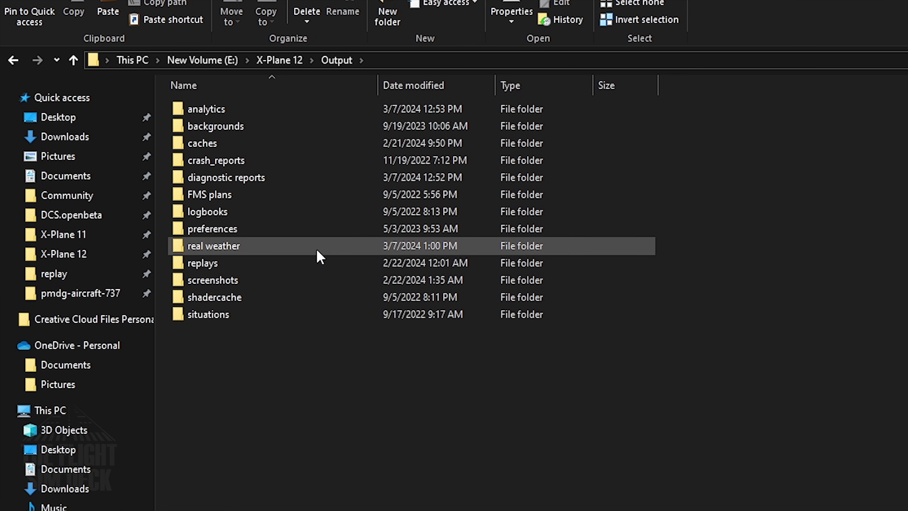
double_click(227, 281)
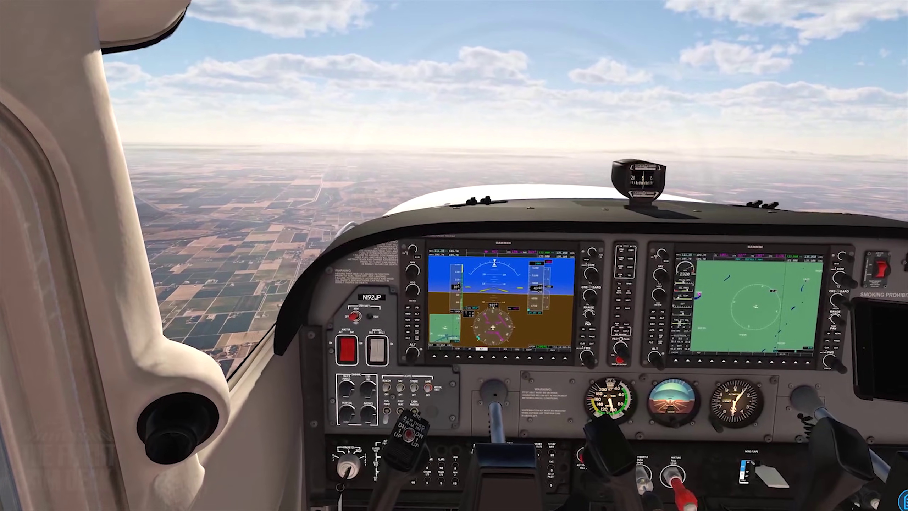
mouse_move(667, 372)
mouse_down()
mouse_move(648, 377)
mouse_move(613, 352)
mouse_move(610, 367)
mouse_move(608, 327)
mouse_move(622, 355)
mouse_move(677, 370)
mouse_move(650, 371)
mouse_move(632, 353)
mouse_move(680, 360)
mouse_up()
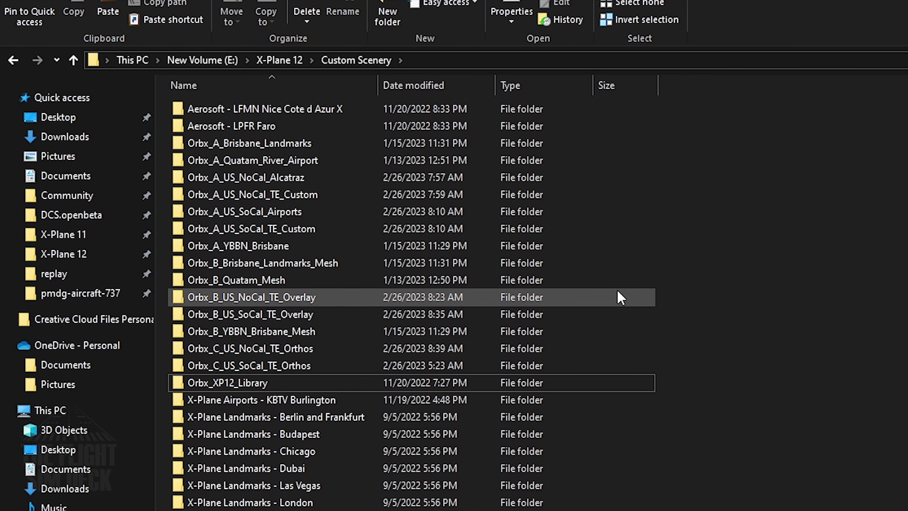
- Return from Custom Scenery to the X-Plane 12 folder and browse the Aircraft folder down to Zibo Mod's B737-800X folder
click(15, 61)
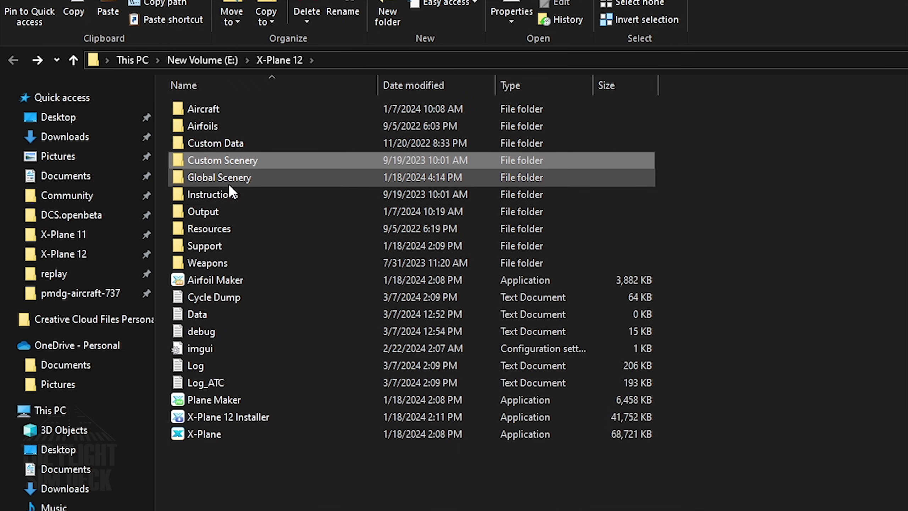
double_click(220, 105)
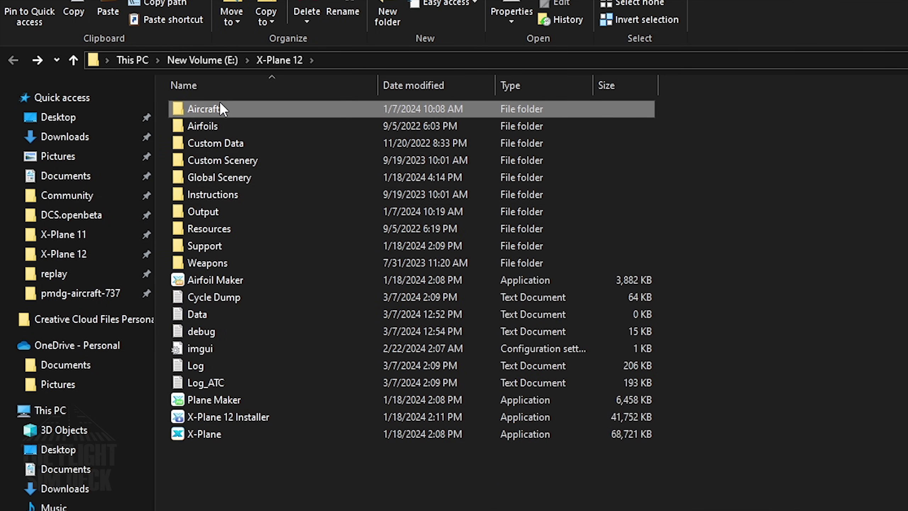
click(221, 104)
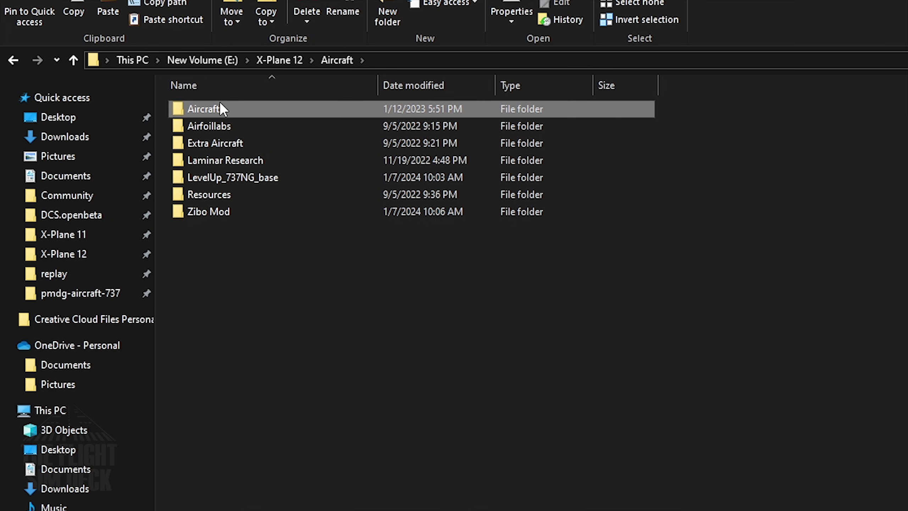
double_click(213, 111)
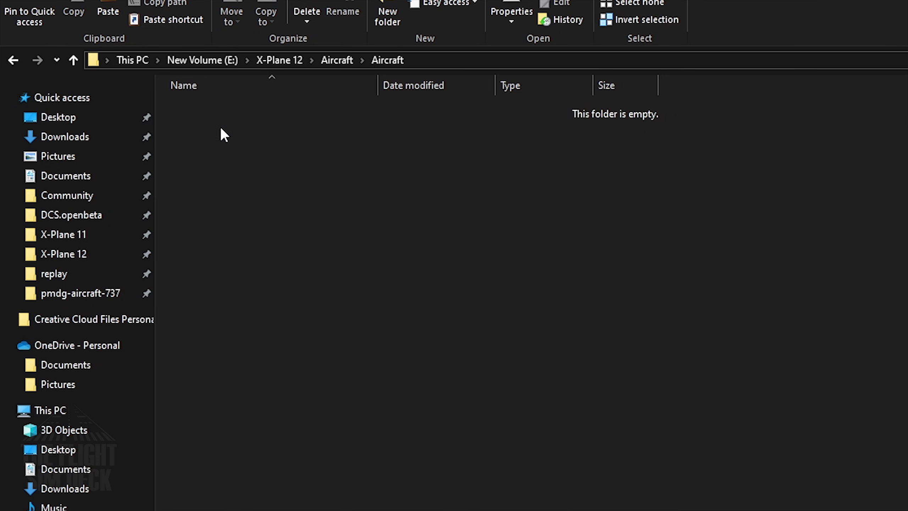
click(20, 61)
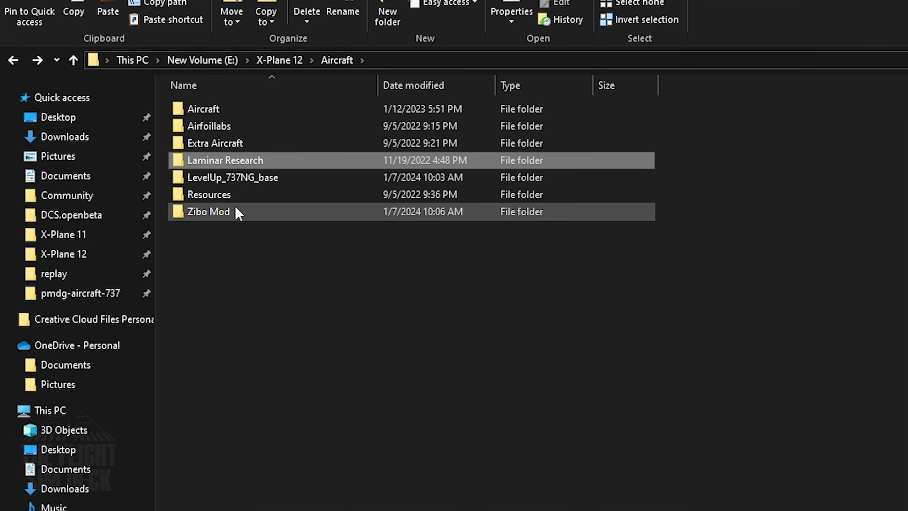
double_click(234, 205)
double_click(230, 111)
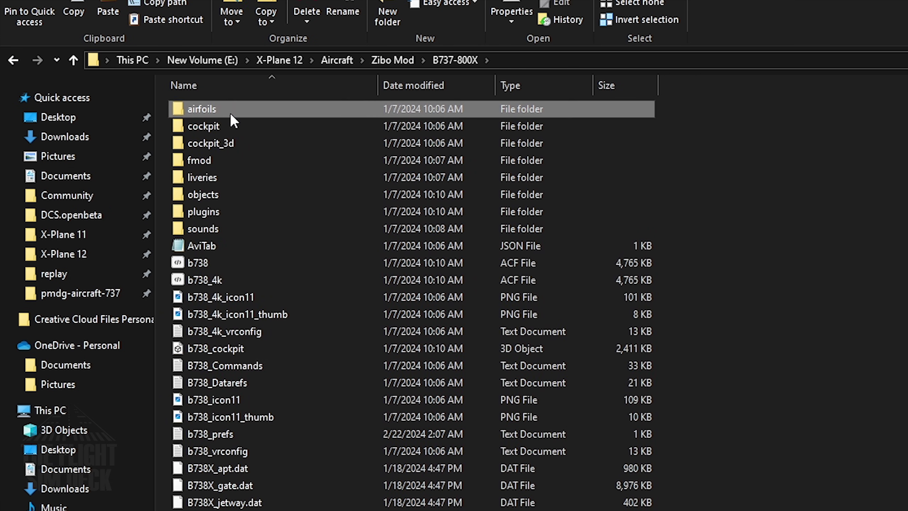
- View the B737-800X's liveries folder, and return to the X-Plane 12 folder to open Custom Scenery
double_click(268, 174)
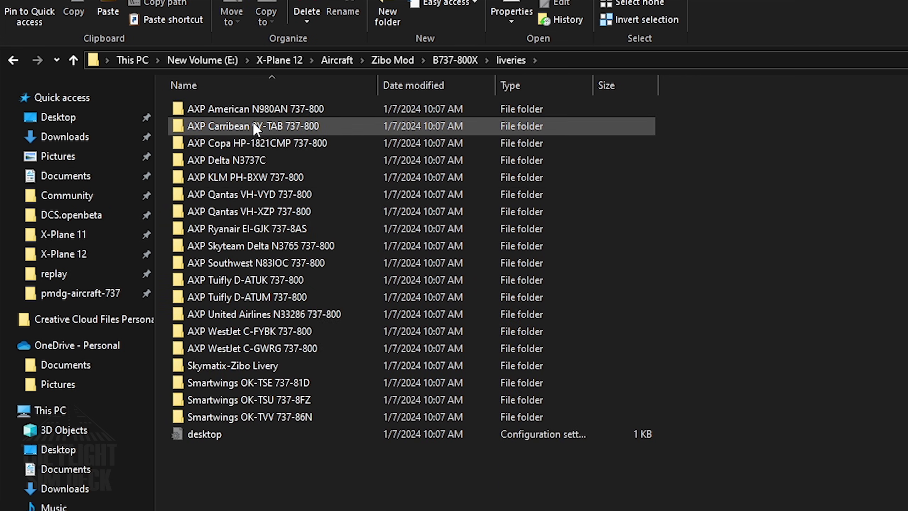
mouse_move(291, 508)
mouse_down()
mouse_move(219, 122)
mouse_move(197, 226)
mouse_move(275, 501)
mouse_up()
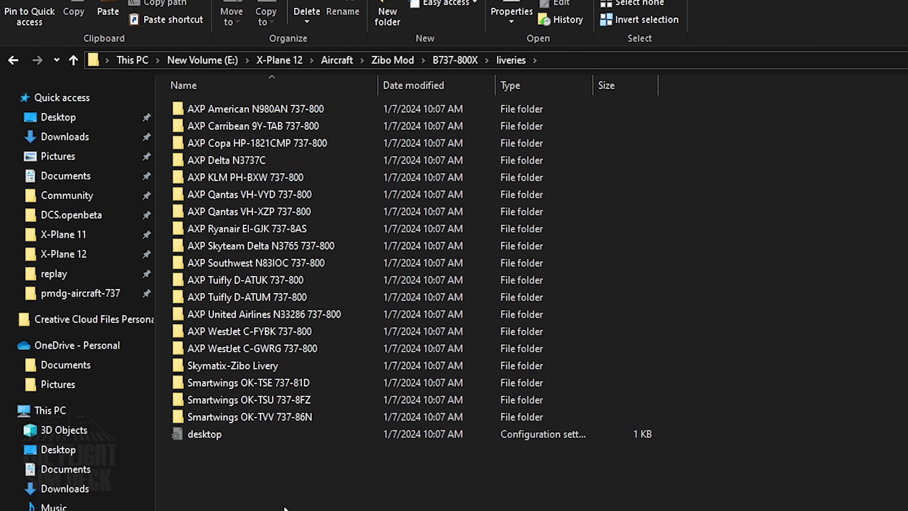
click(279, 60)
double_click(240, 160)
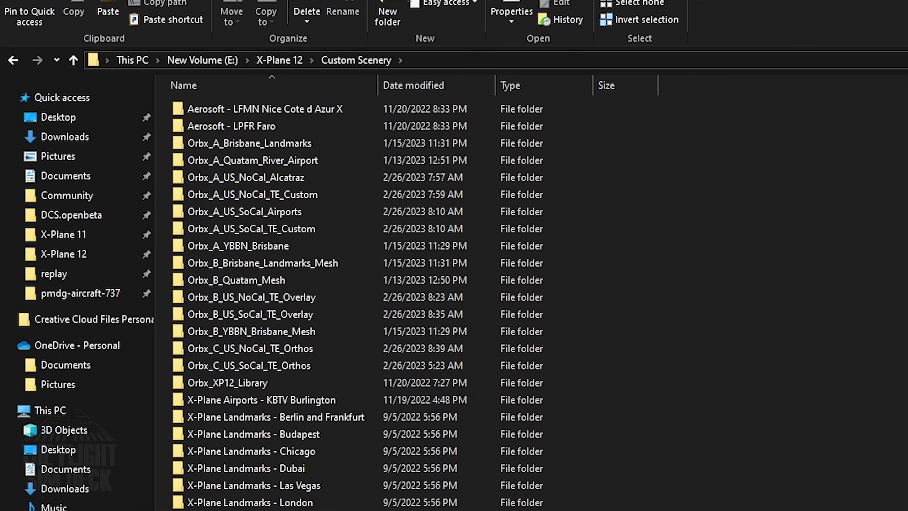
- View the X-Plane 12 folder's Custom Data, and open the plugins folder inside Resources
key(alt+Left)
double_click(229, 147)
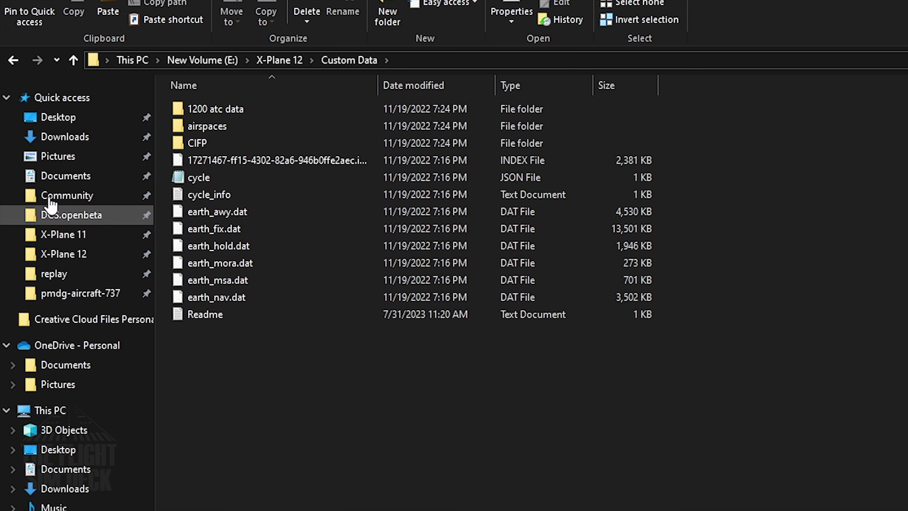
key(alt+Left)
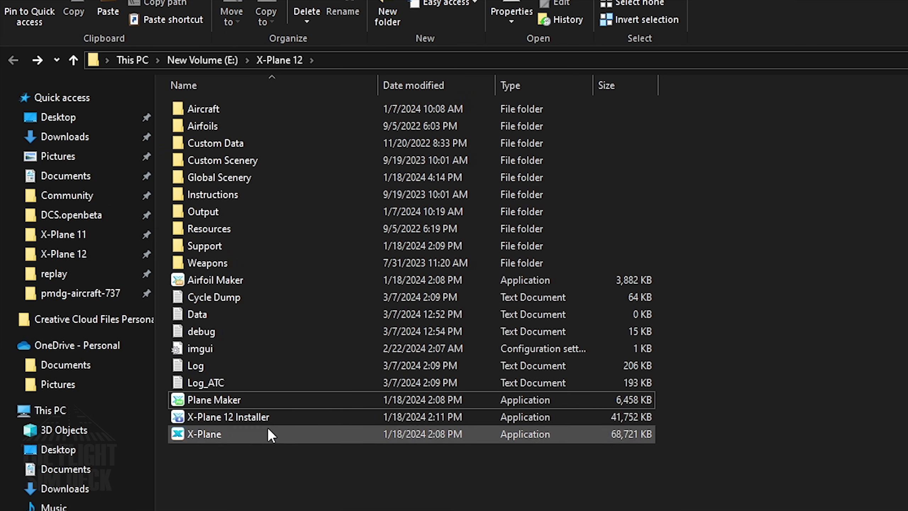
double_click(220, 229)
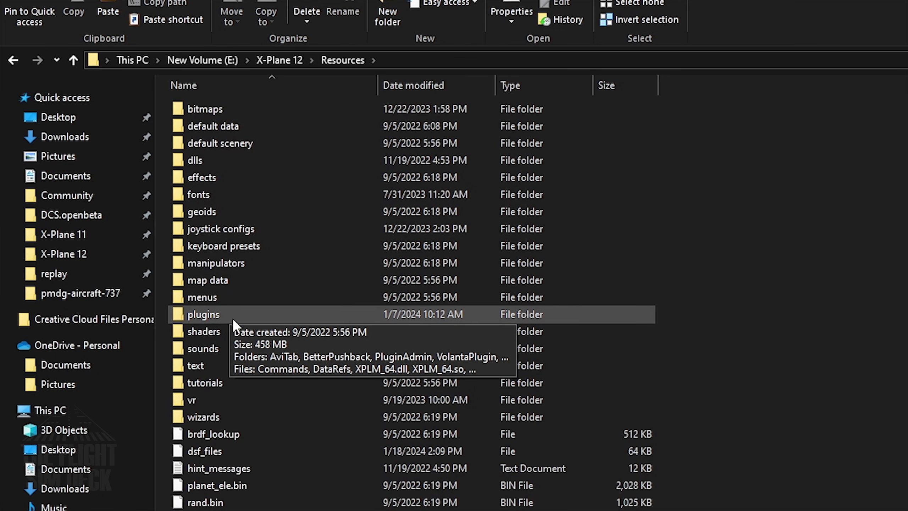
double_click(216, 310)
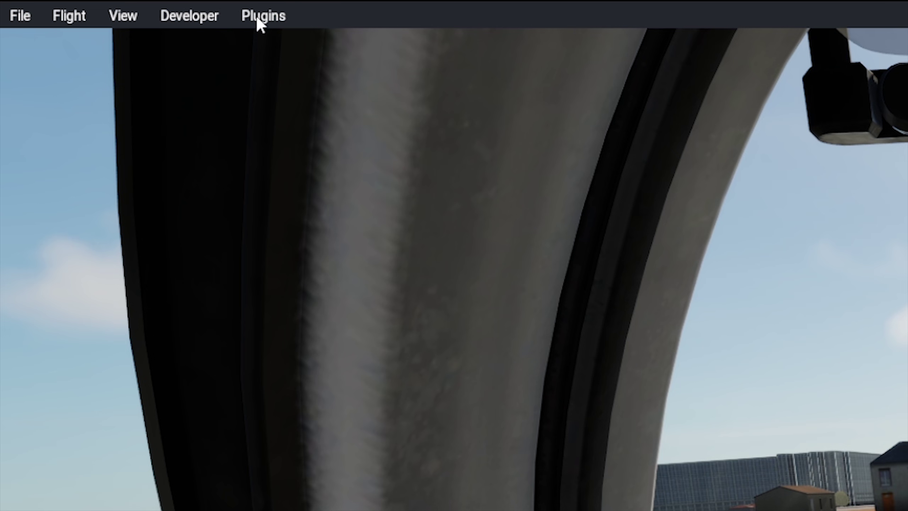
- Switch to X-Plane 12 and show the list of installed plugins
click(257, 15)
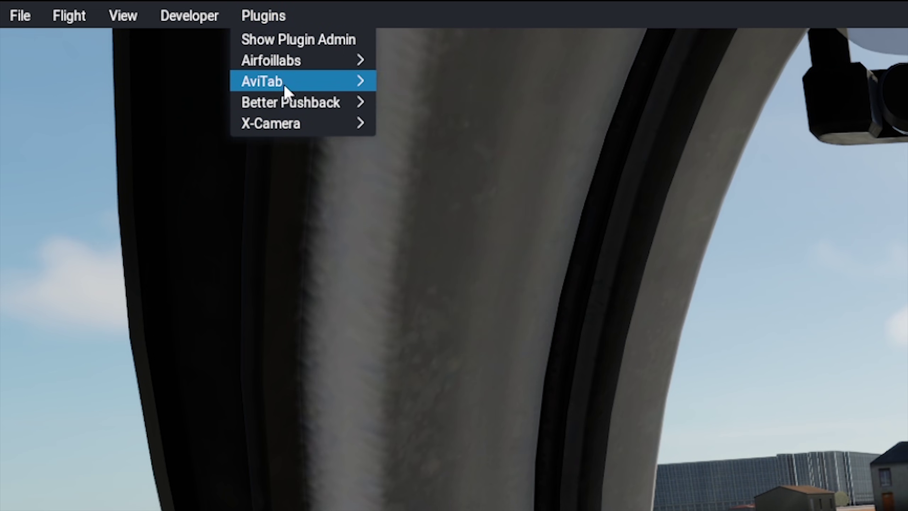
mouse_move(290, 67)
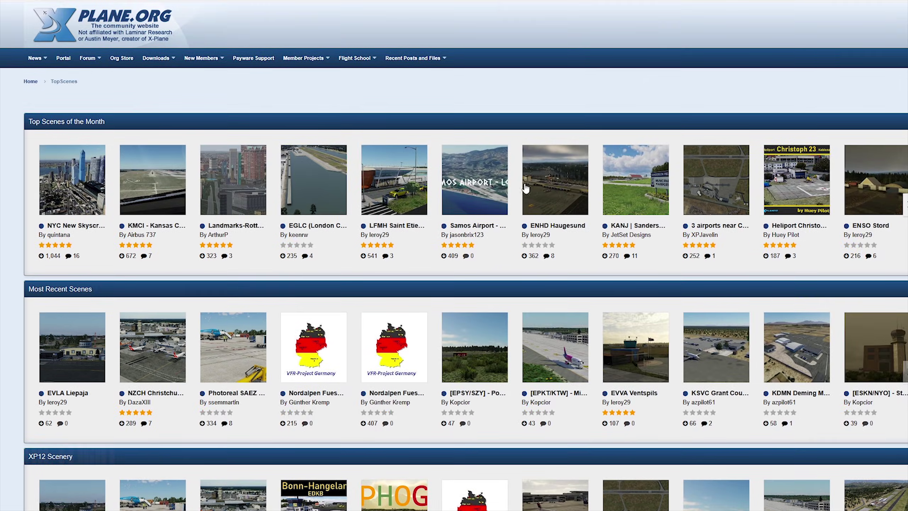
- Switch to the X-Plane.org website to open Top Utilities, and browse the add-ons on X-Plane.to
mouse_move(162, 61)
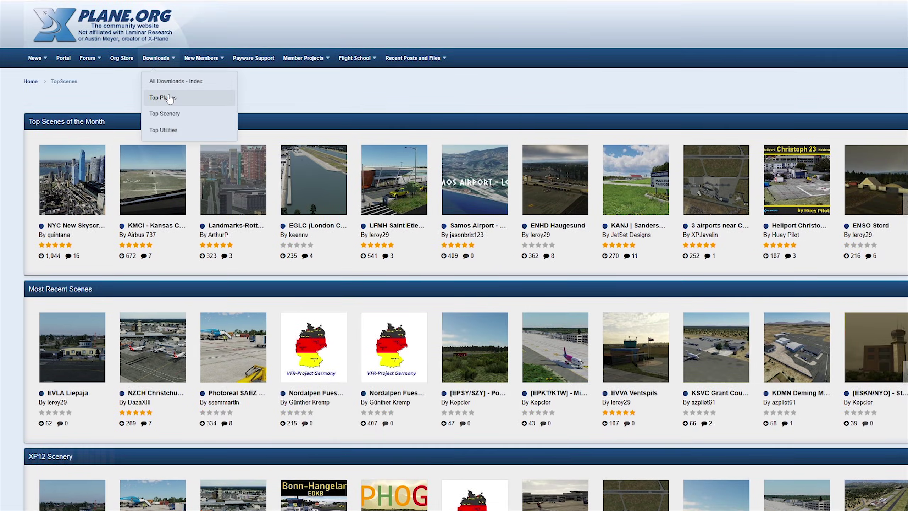
click(175, 130)
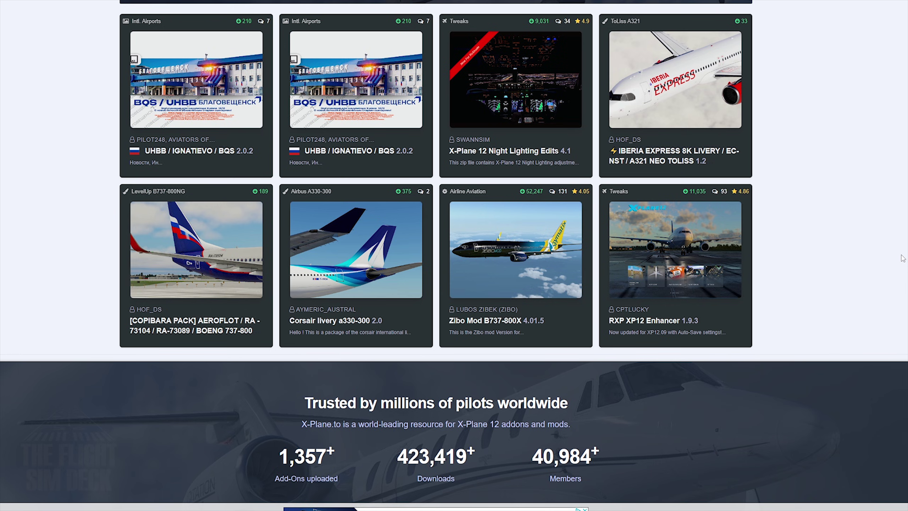
scroll(903, 258, up, 15)
scroll(903, 257, up, 15)
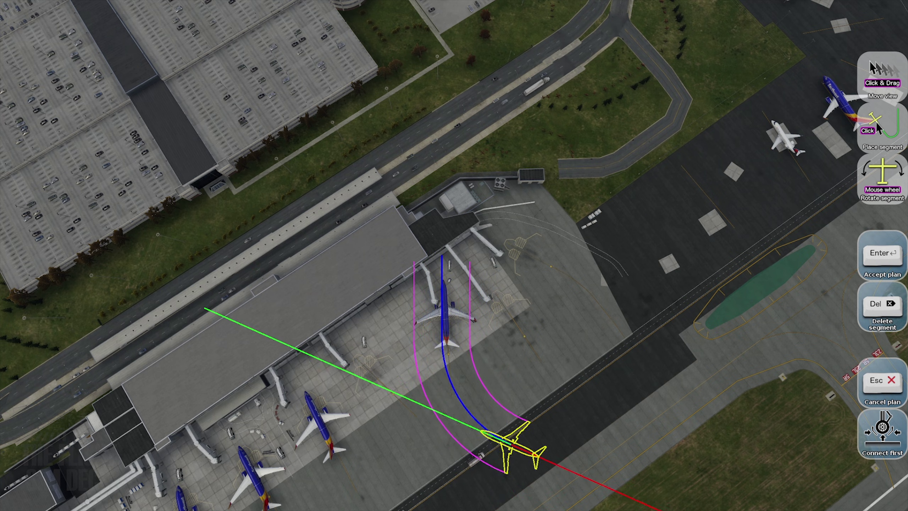
- Switch to the Better Pushback planner in X-Plane 12 and rotate the aircraft's pushback segment on the apron
scroll(513, 445, down, 5)
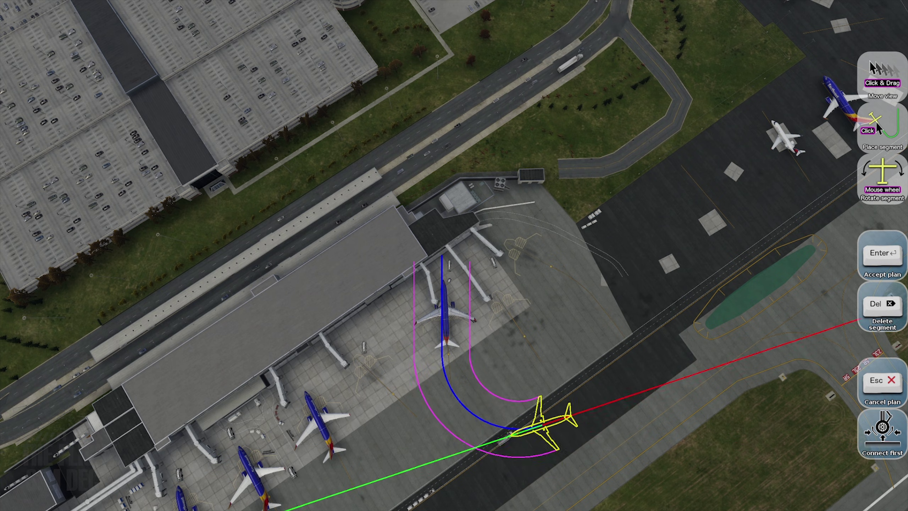
scroll(526, 408, down, 5)
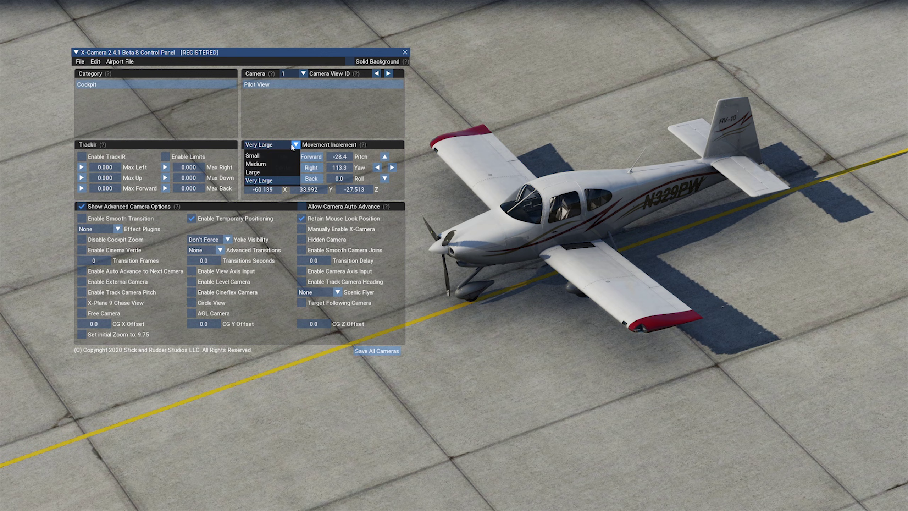
- Set X-Camera's movement increment to Small, and activate the Pilot View camera, tilting the view down to the instrument panel
click(271, 155)
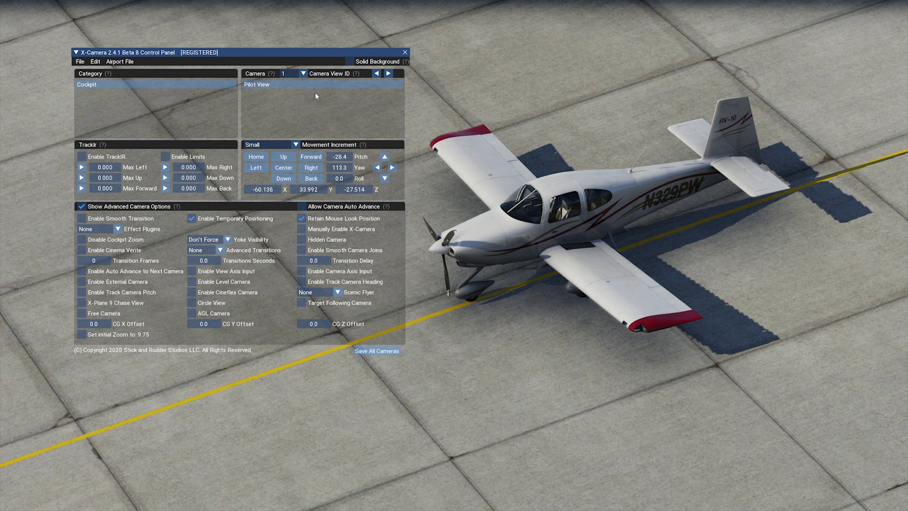
click(273, 83)
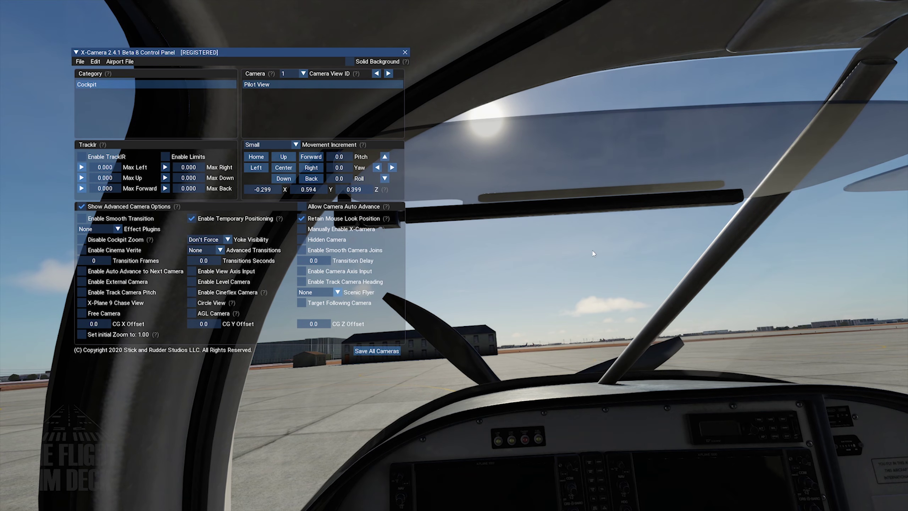
drag(593, 253, 587, 324)
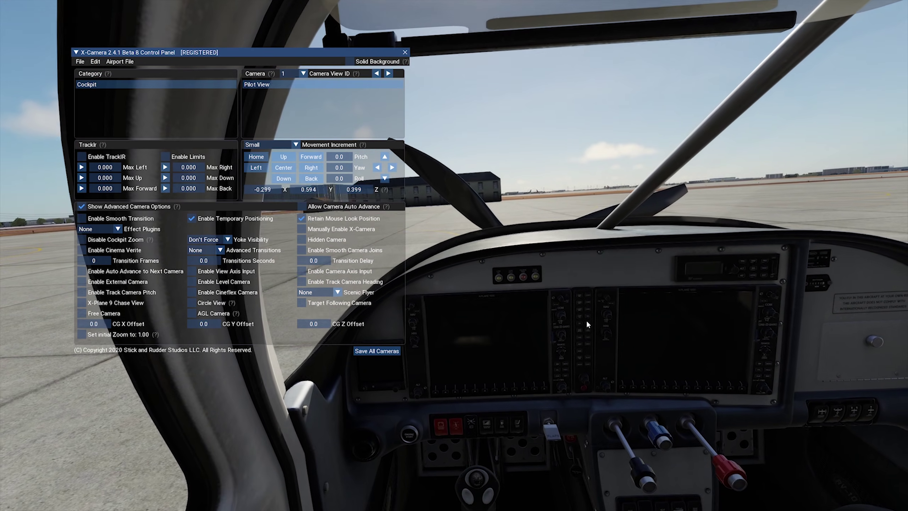